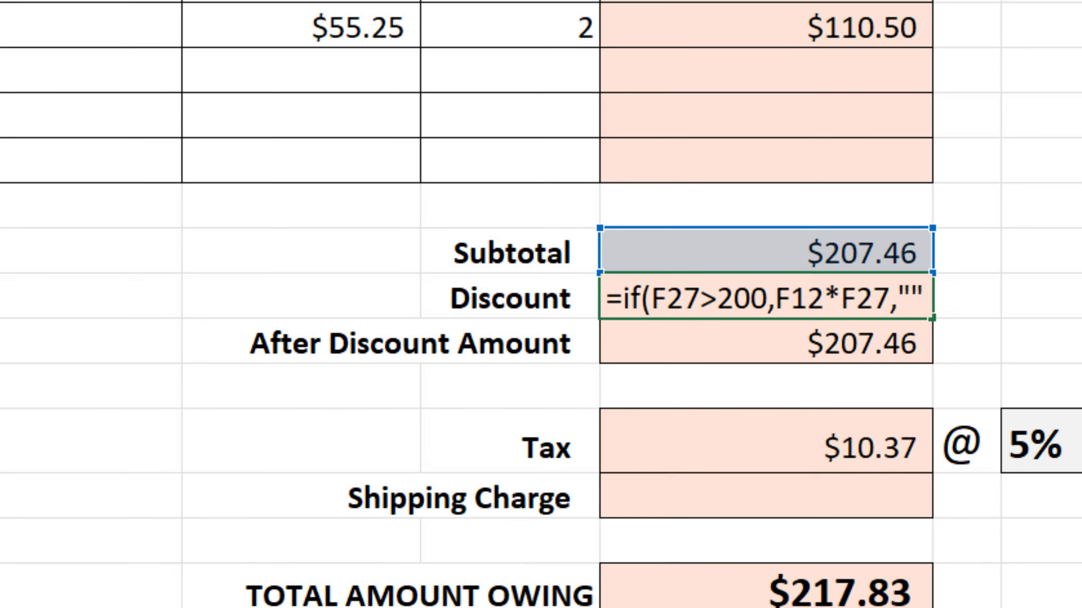
- Close the Discount IF formula with its final parenthesis and commit it
text())
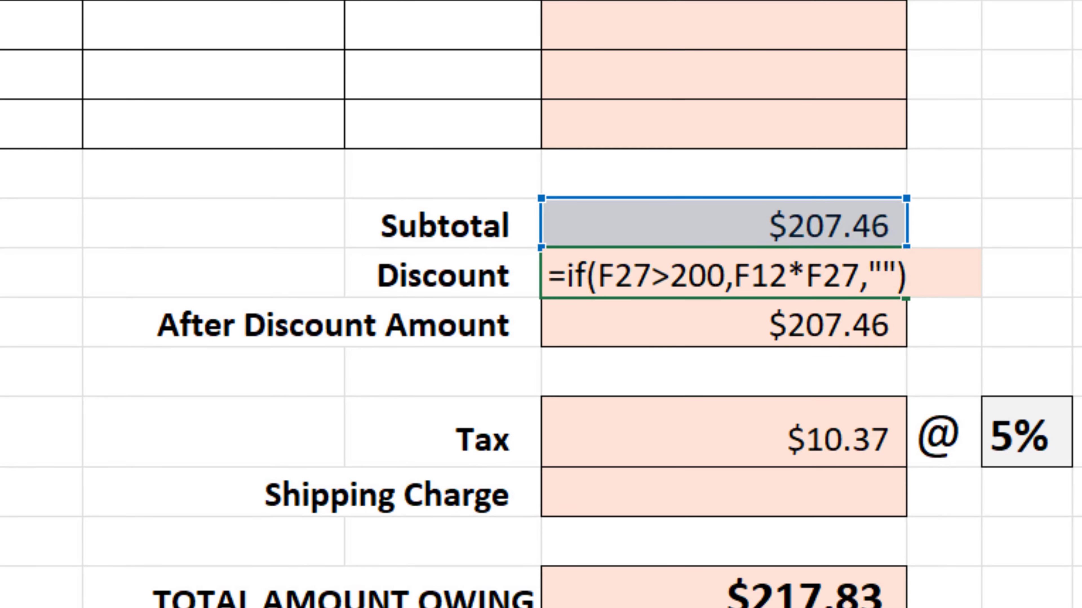
key(Return)
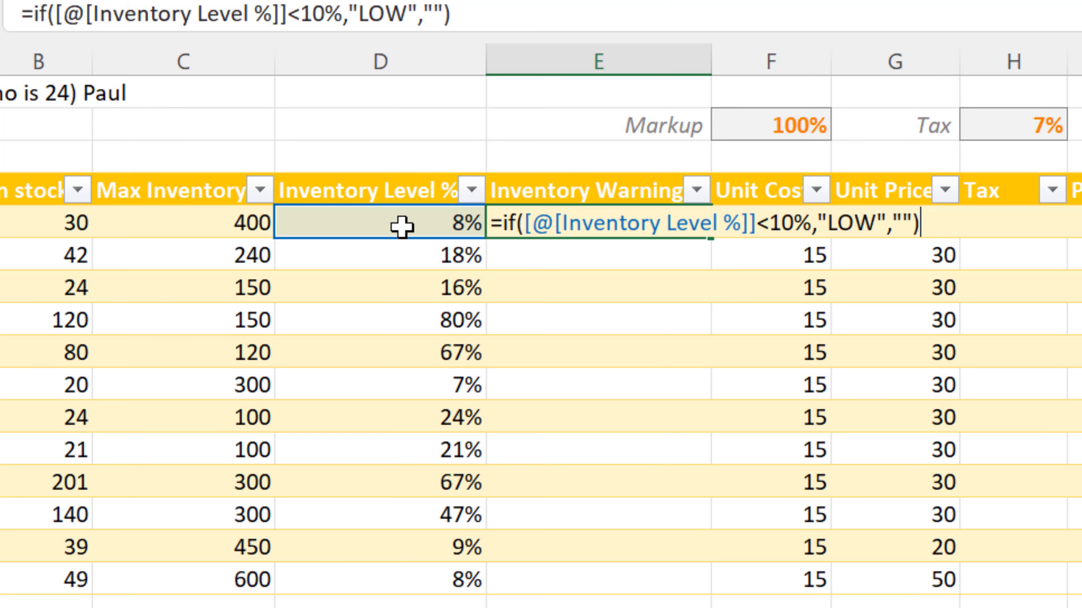
key(Return)
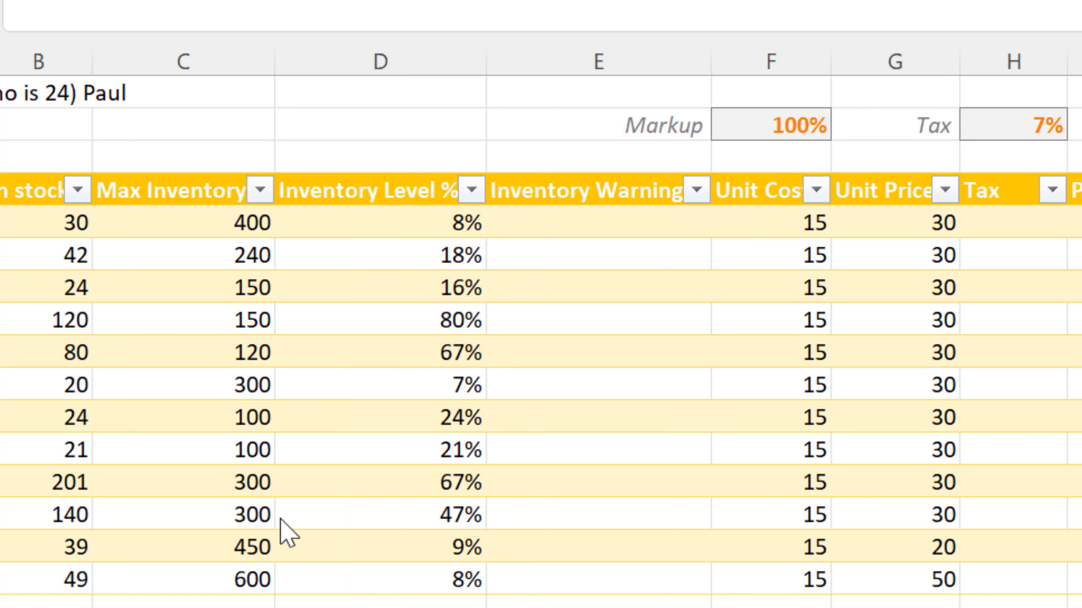
- In the 8% row's Inventory Warning cell, start =IF([@[Inventory Level %]]<10%,
click(510, 219)
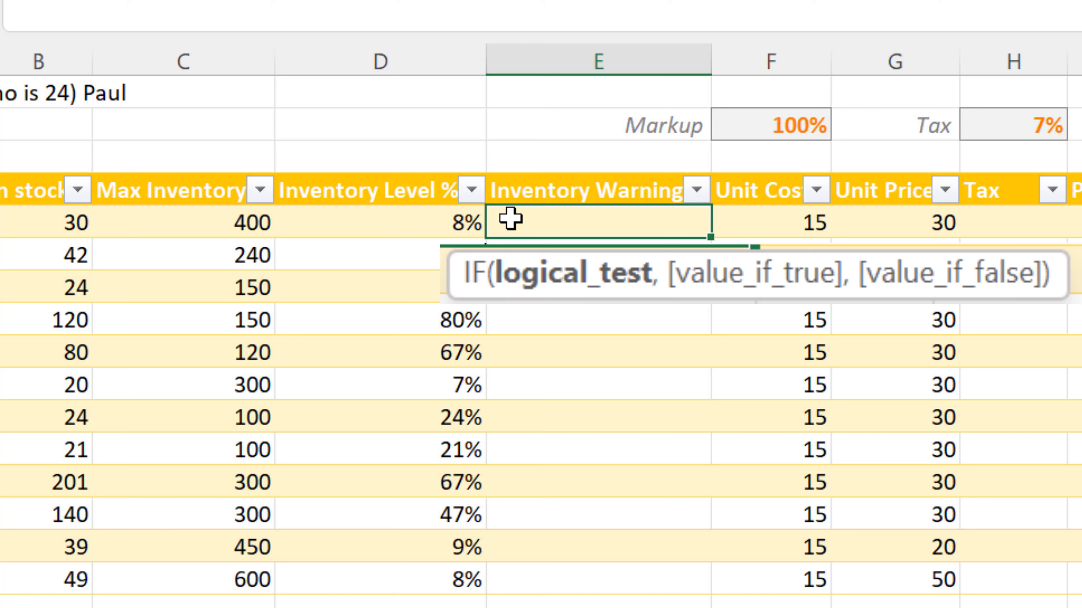
text(=if()
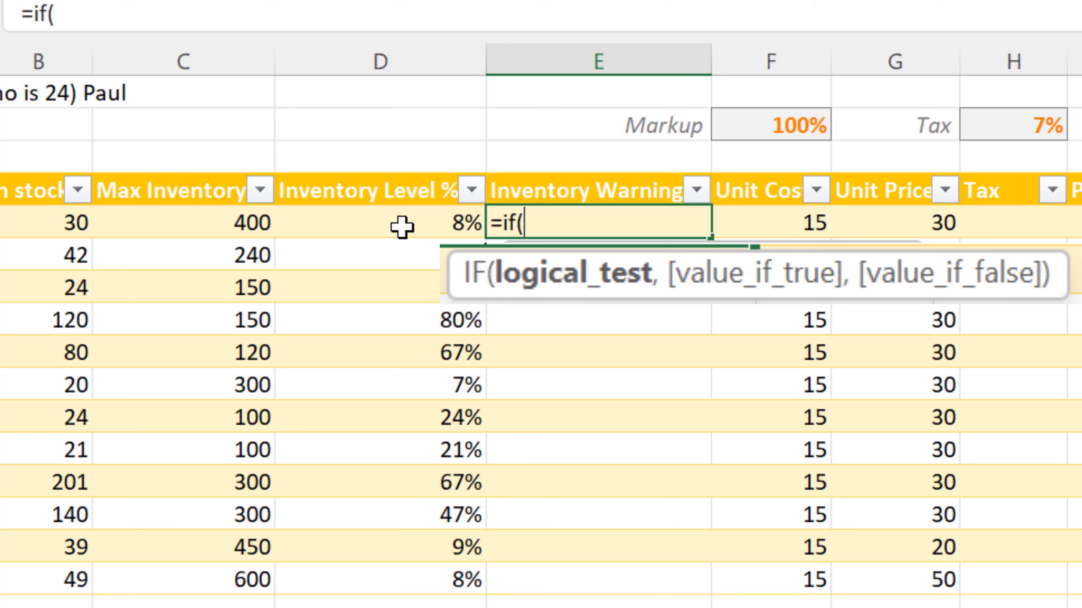
click(402, 227)
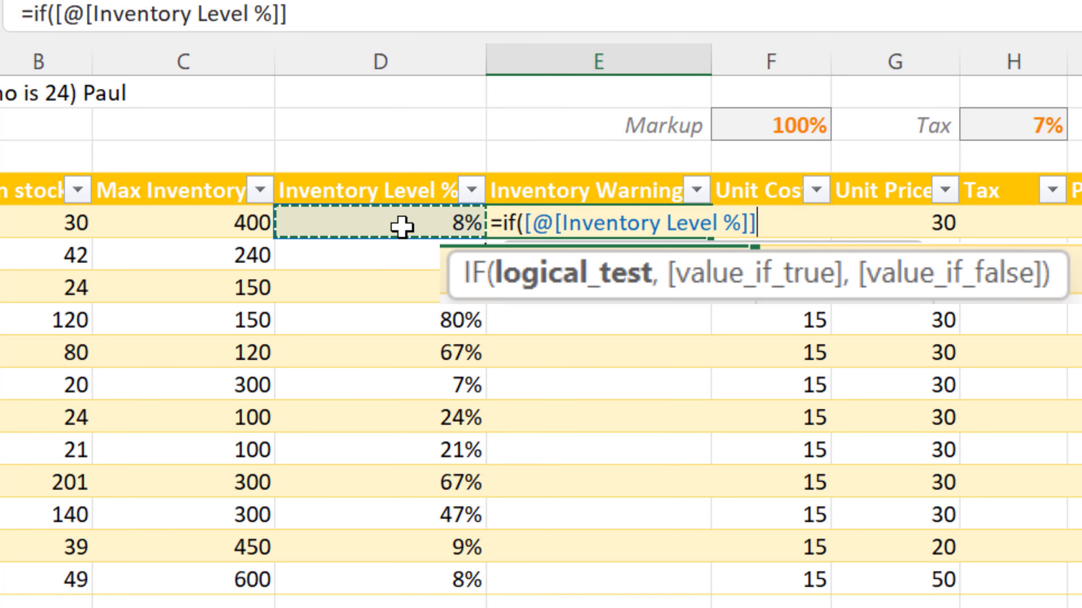
text(<)
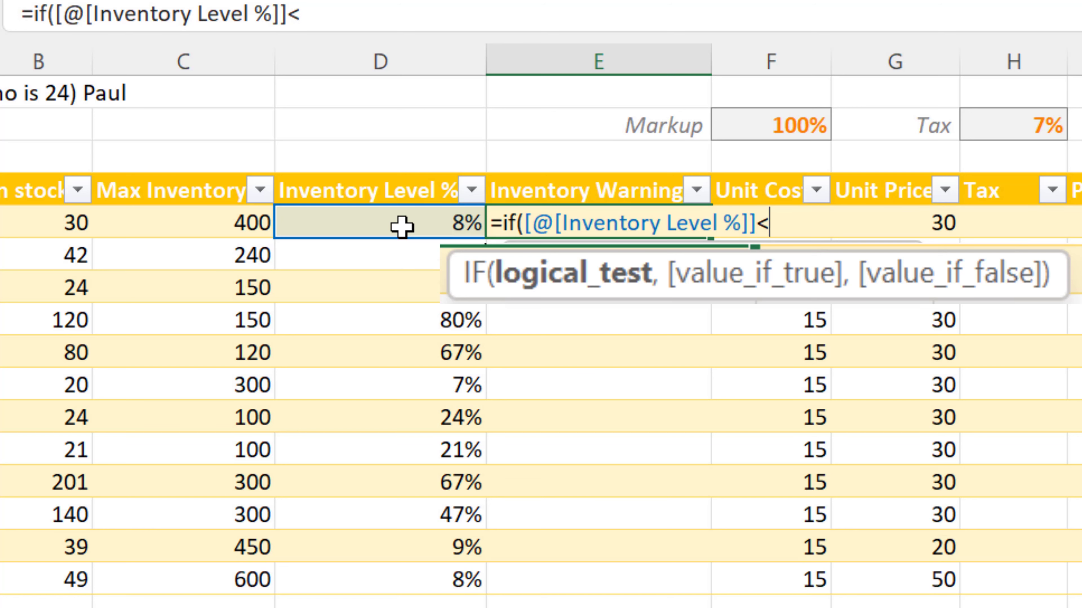
text(10%)
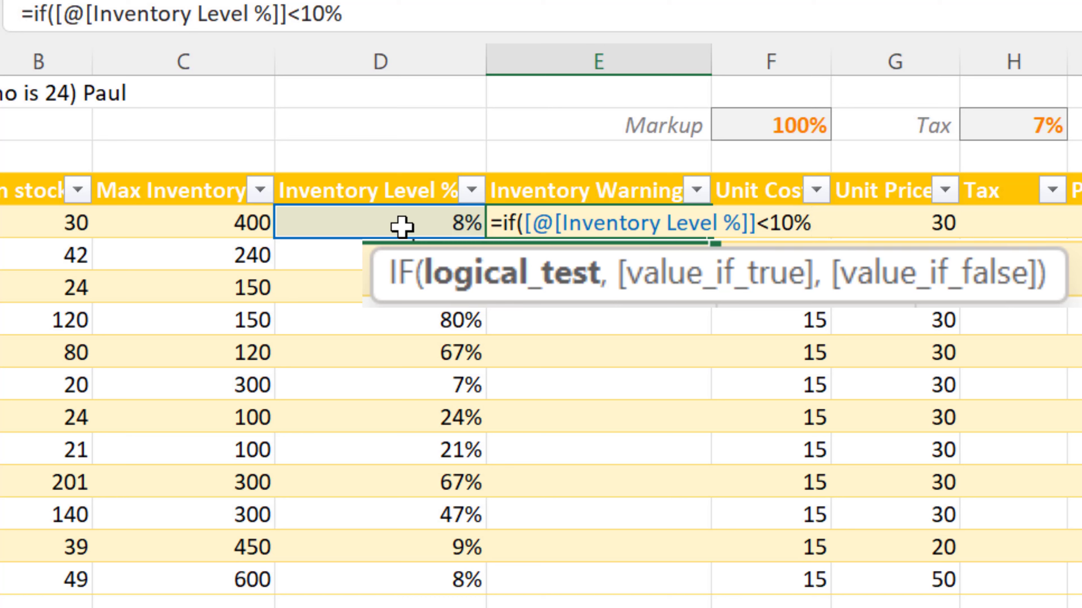
text(,)
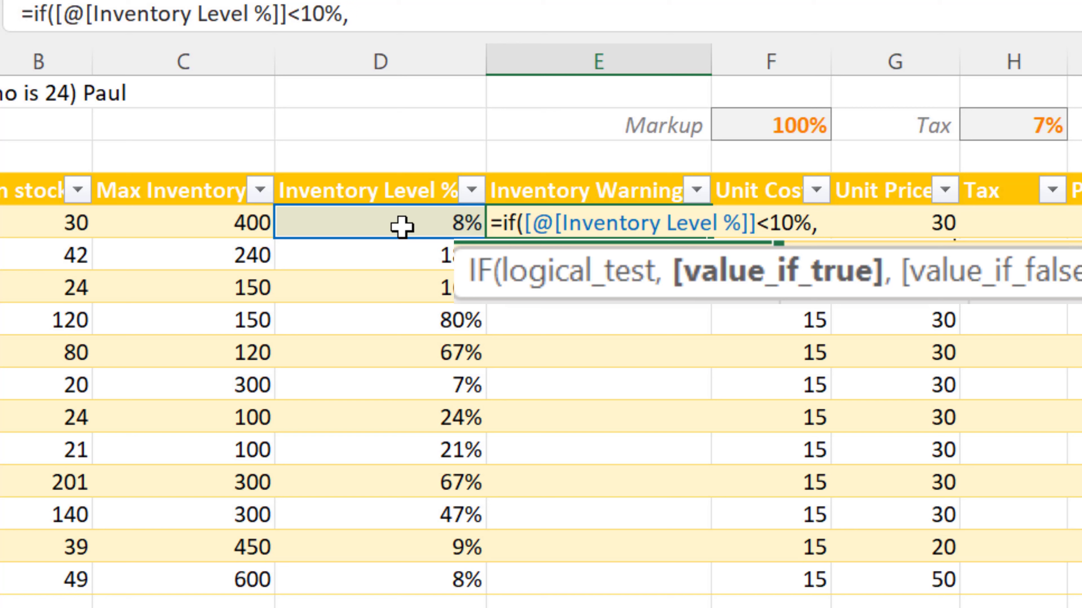
- Finish the formula with "LOW","") so the whole Inventory Warning column auto-fills
text("LO)
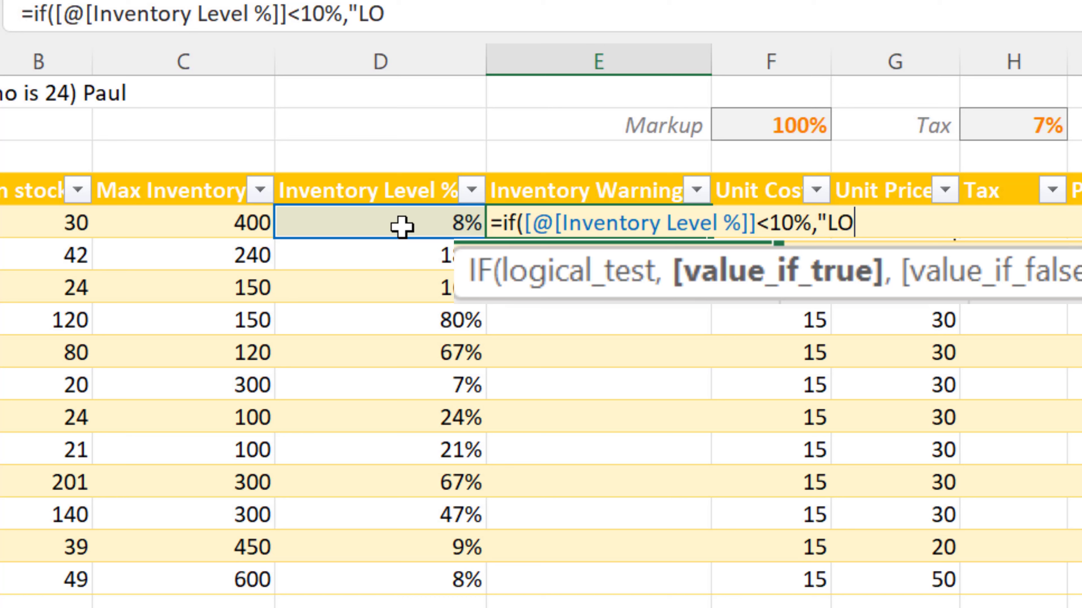
text(W")
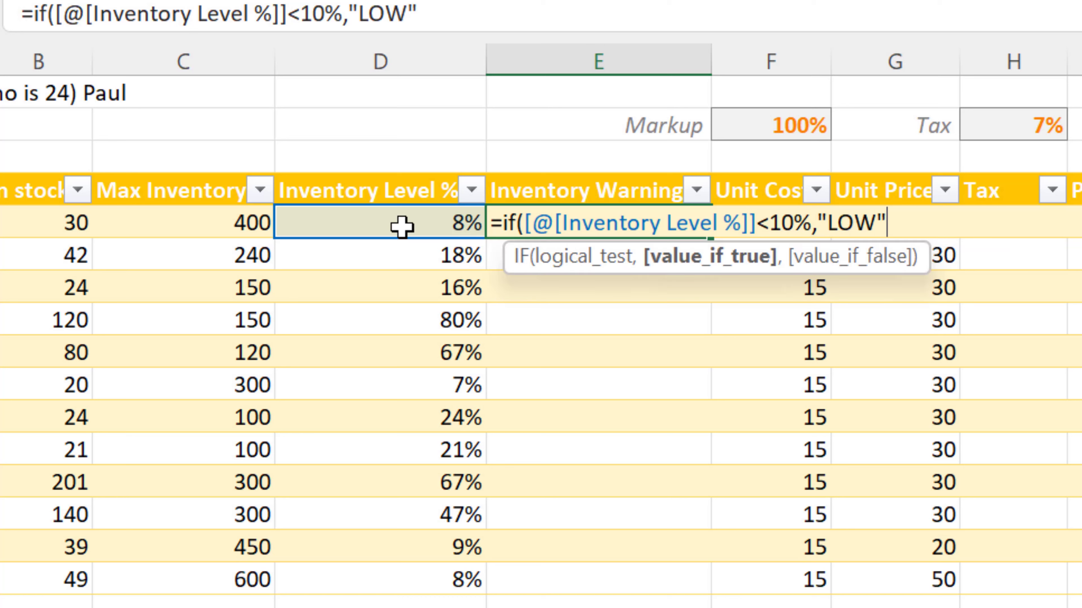
text(,)
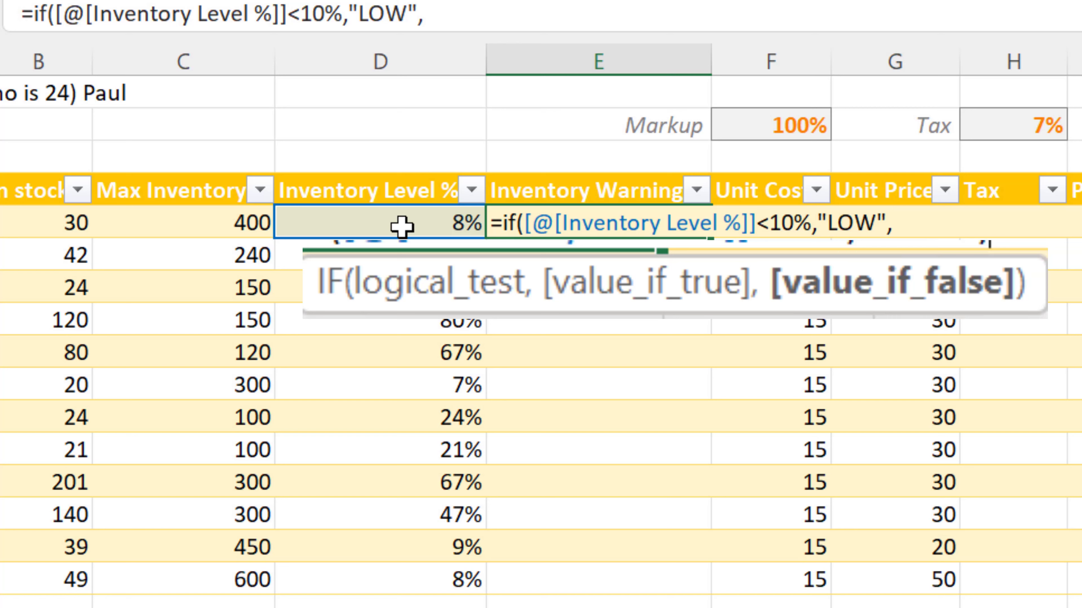
text("")
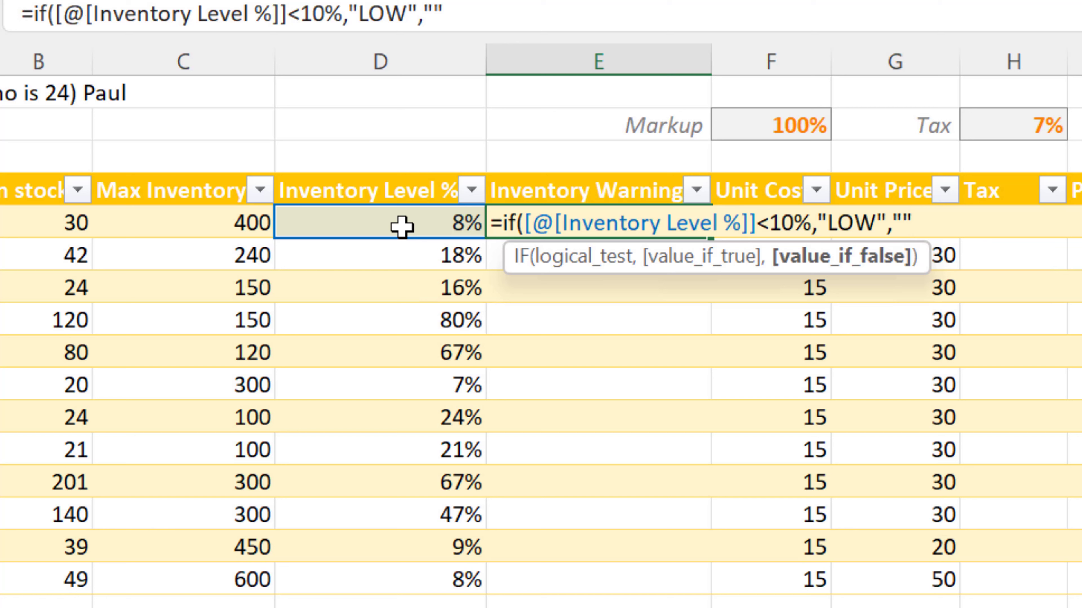
text())
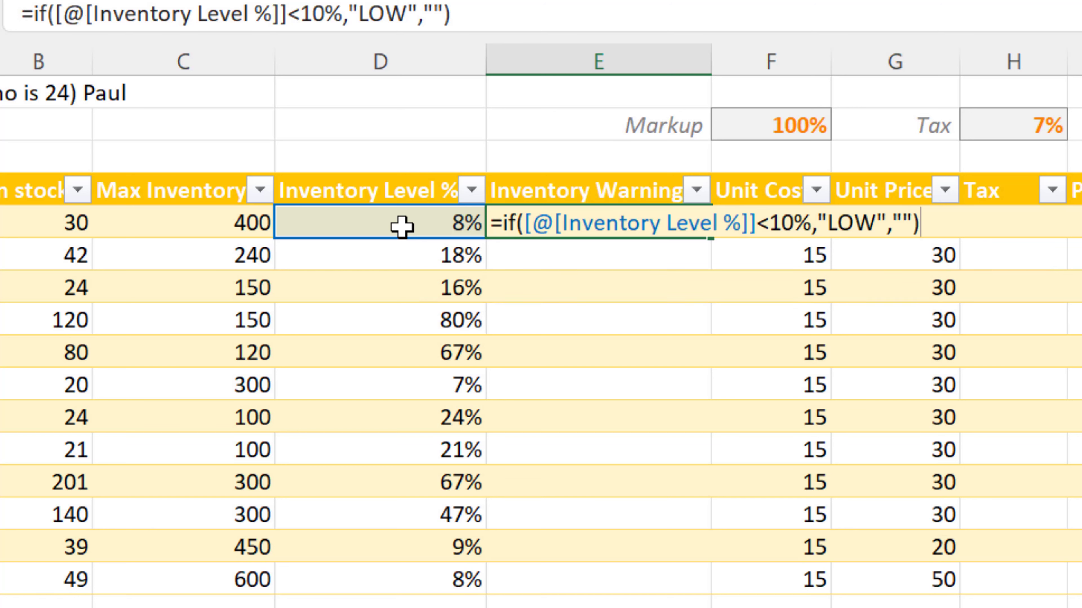
key(Return)
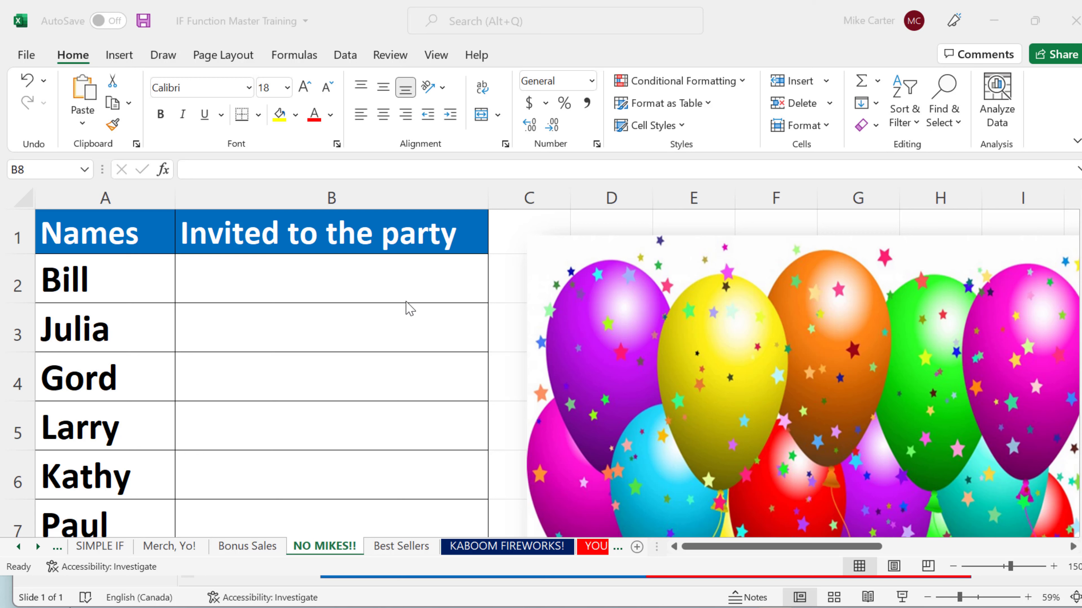
- In B2, begin =IF(A2= followed by the excluded guest's name as the test
click(269, 289)
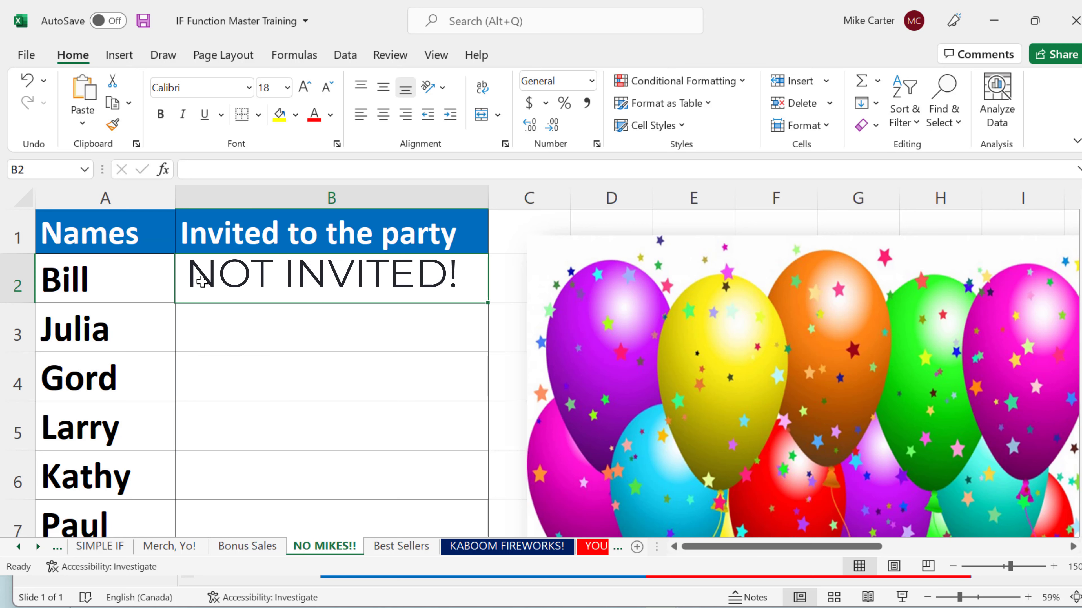
text(=IF()
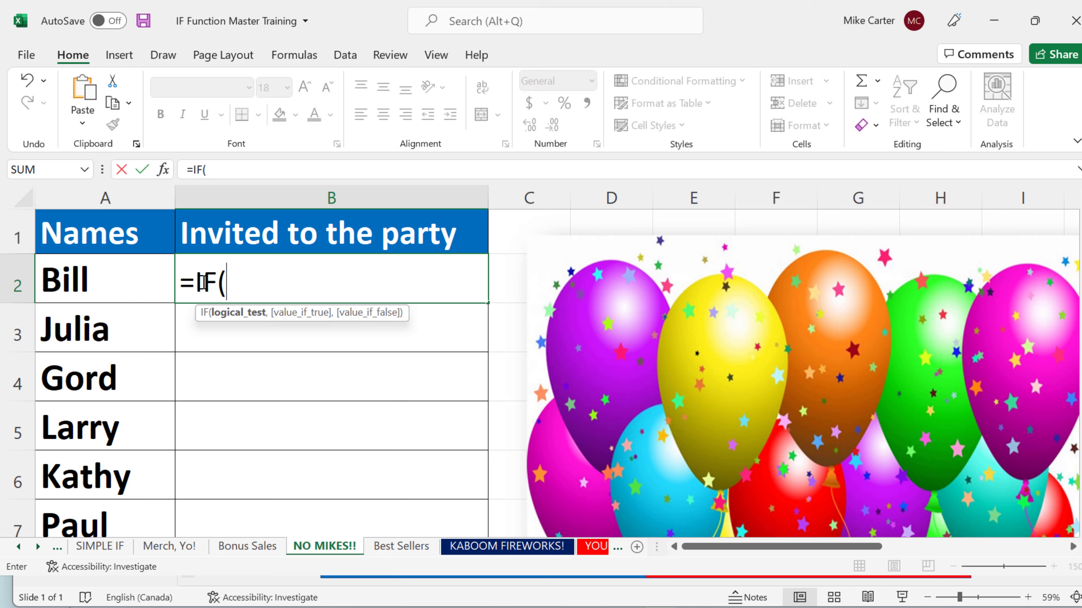
click(117, 280)
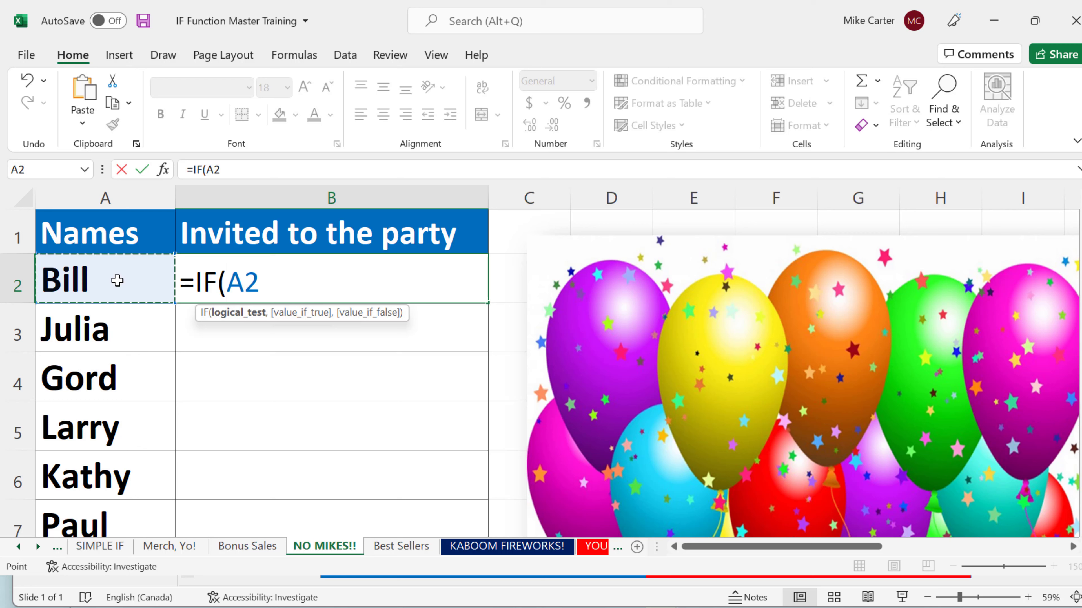
text(=)
text("mIKE)
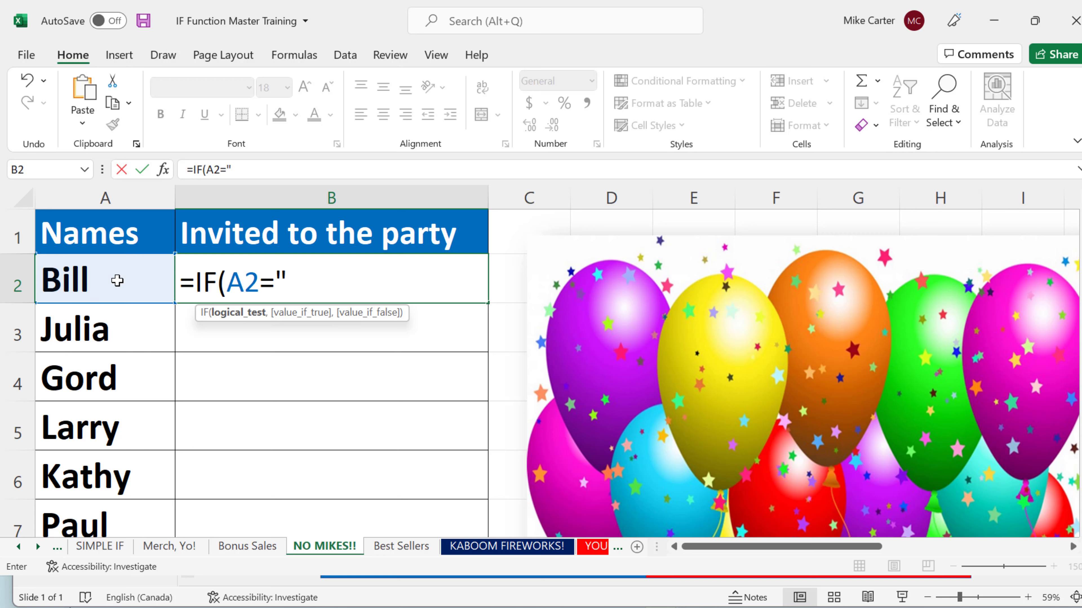
text(")
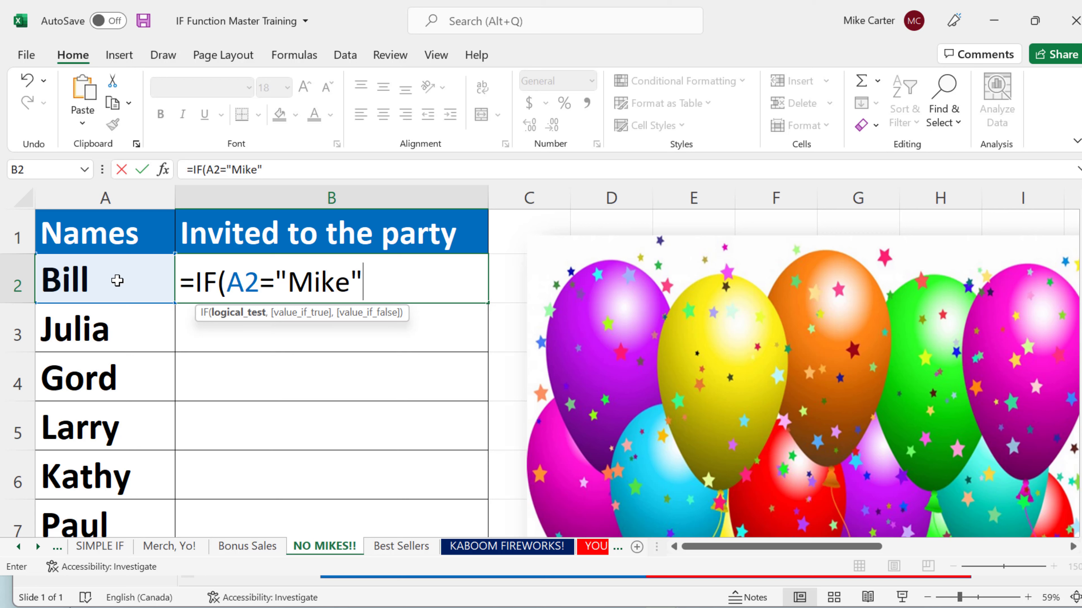
- Complete B2's IF to return "NOT INVITED" for the excluded name and "INVITED" otherwise
text(,)
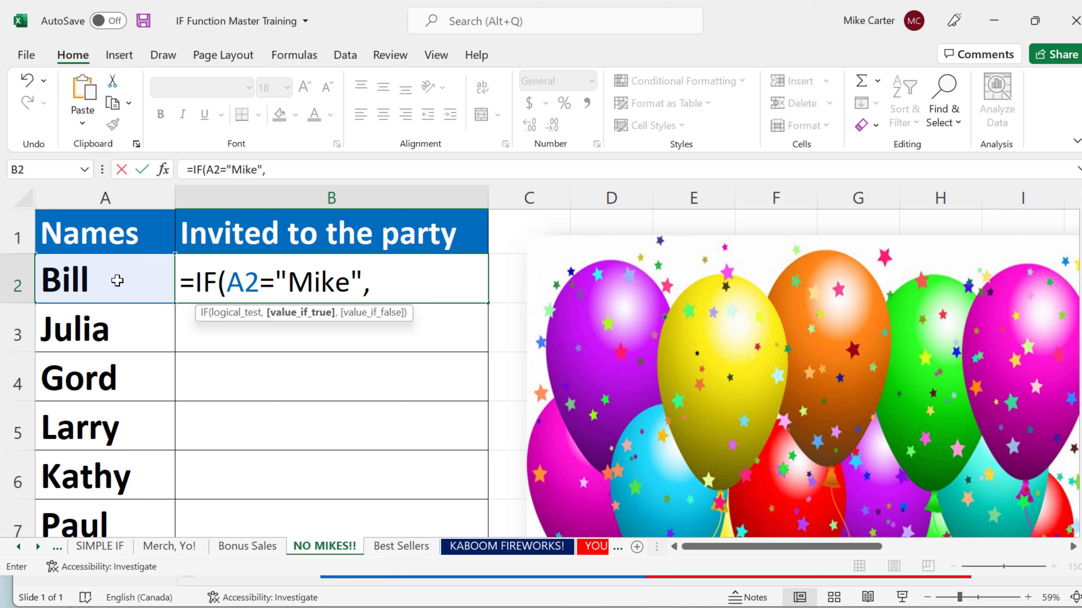
text("NOT INVITED")
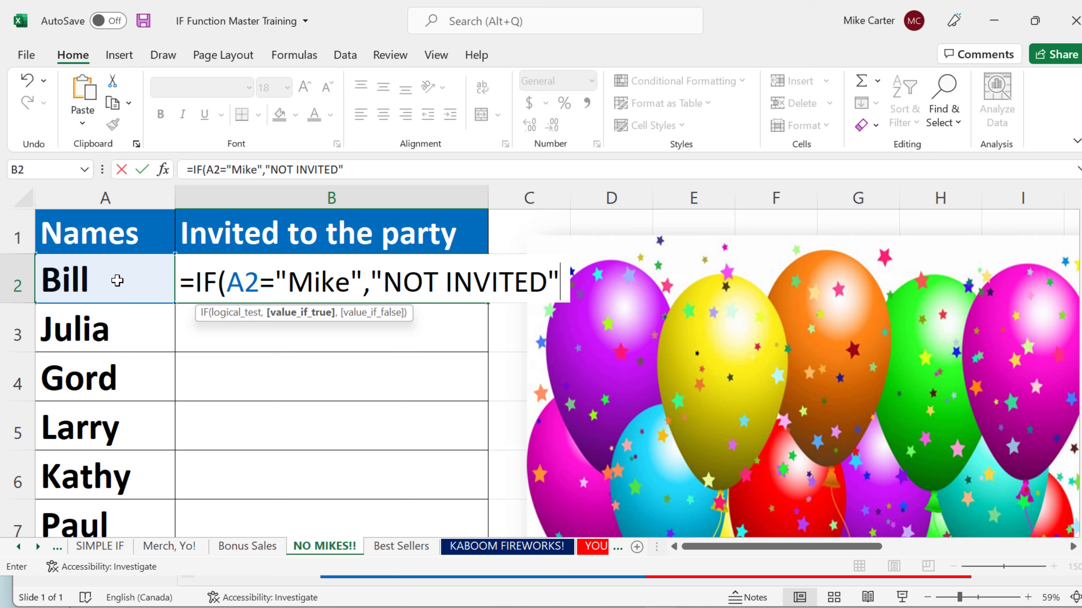
text(,)
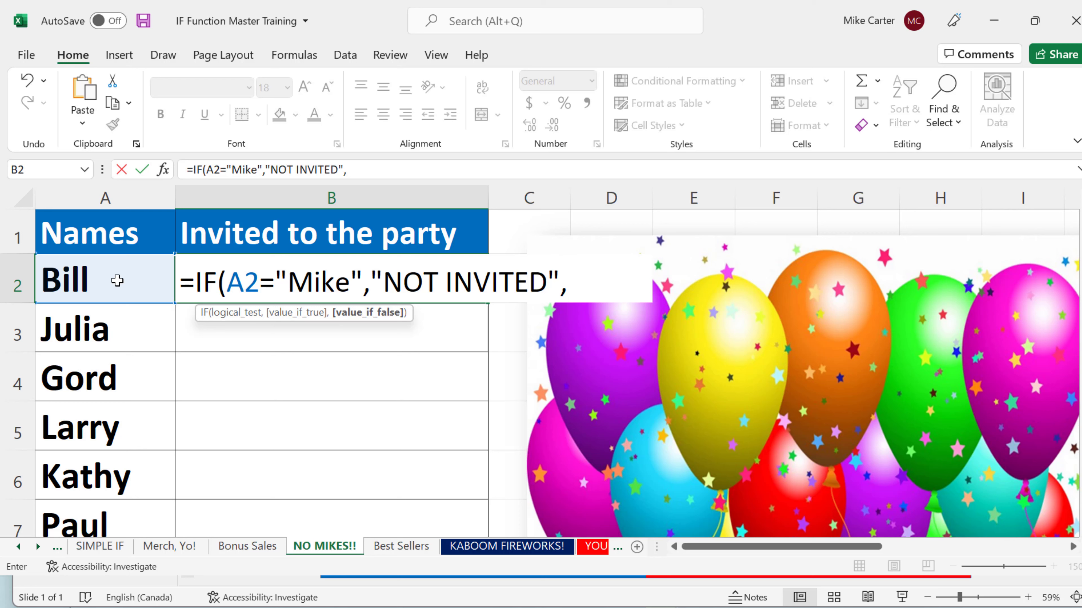
text("iNVITED")
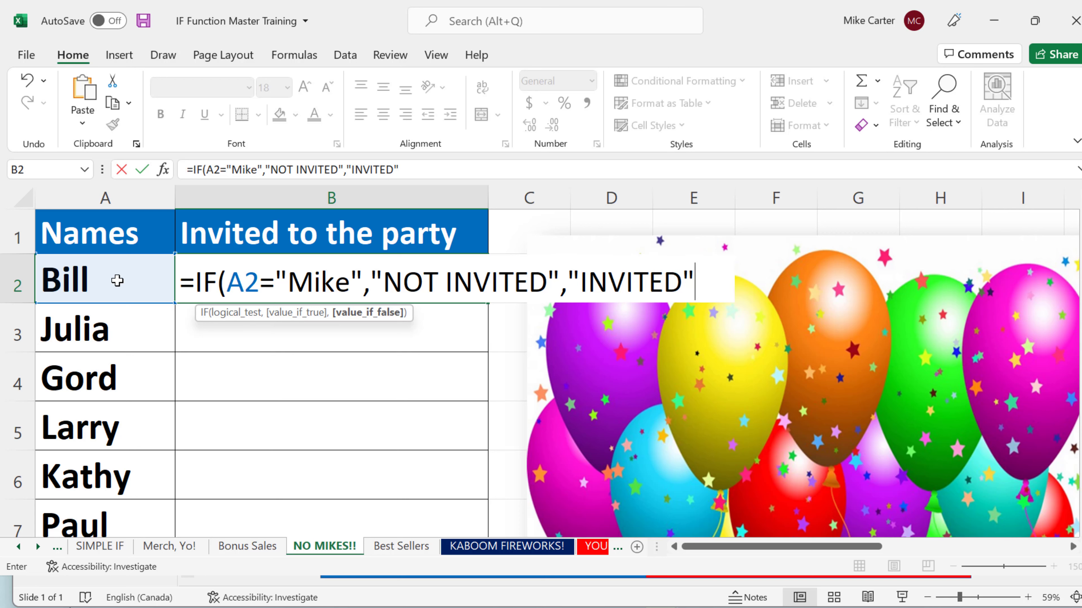
text())
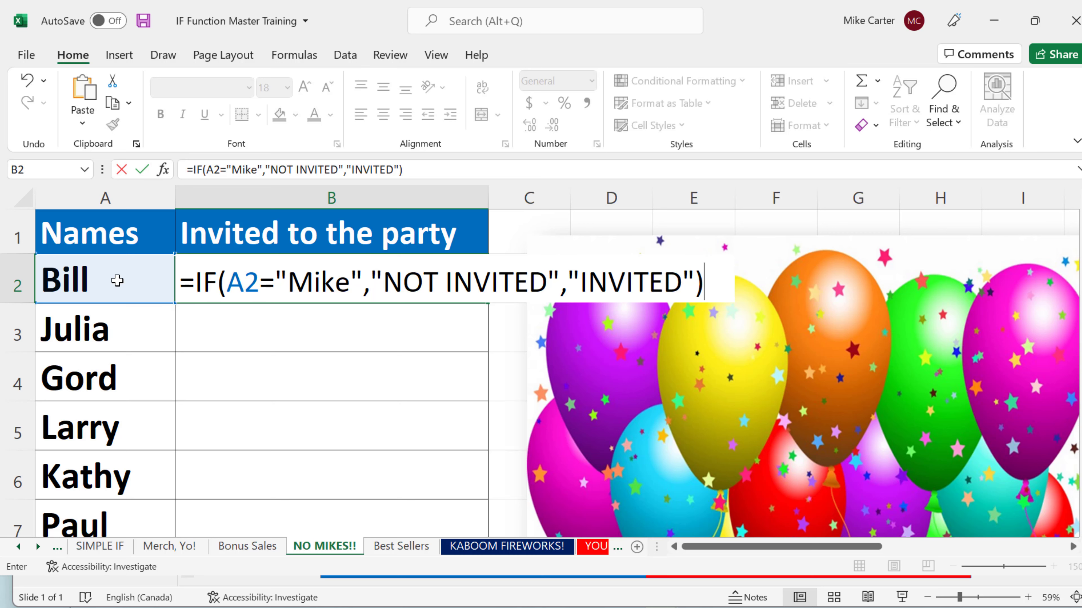
key(Return)
click(229, 290)
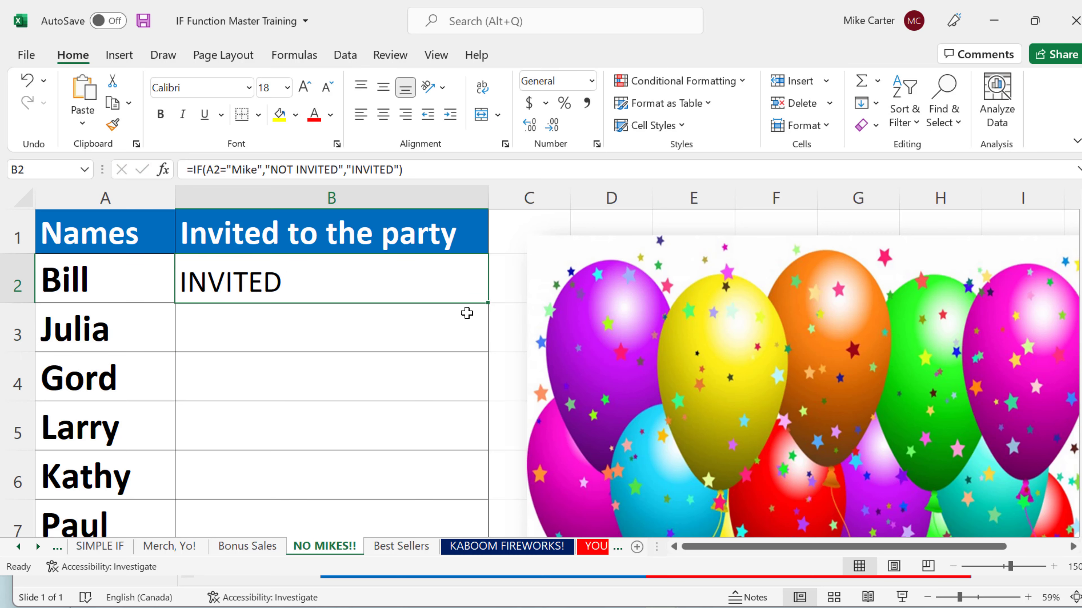
double_click(487, 305)
scroll(389, 416, down, 4)
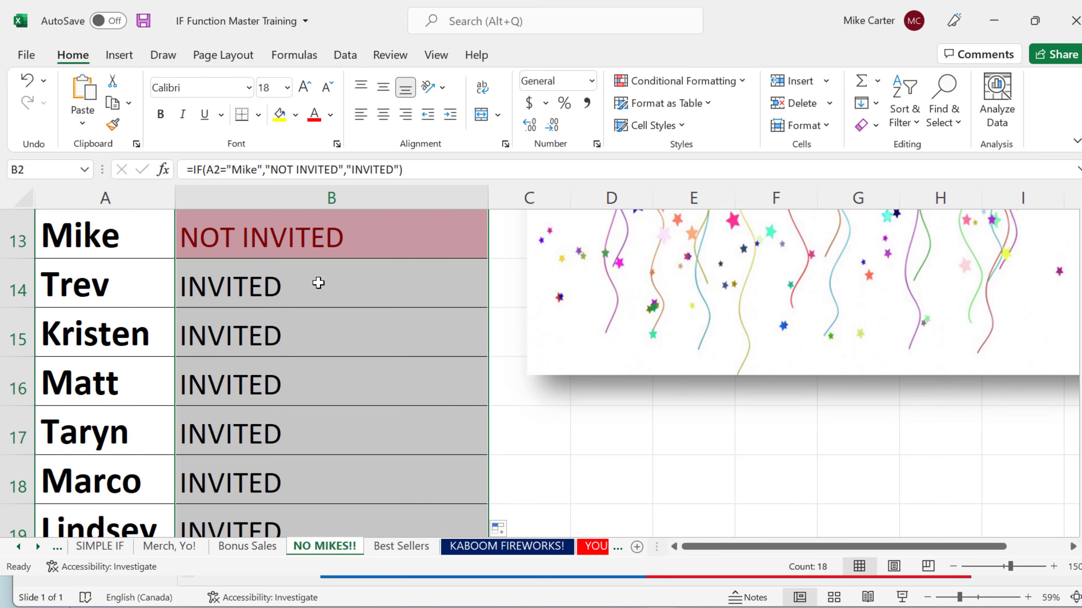
key(Up)
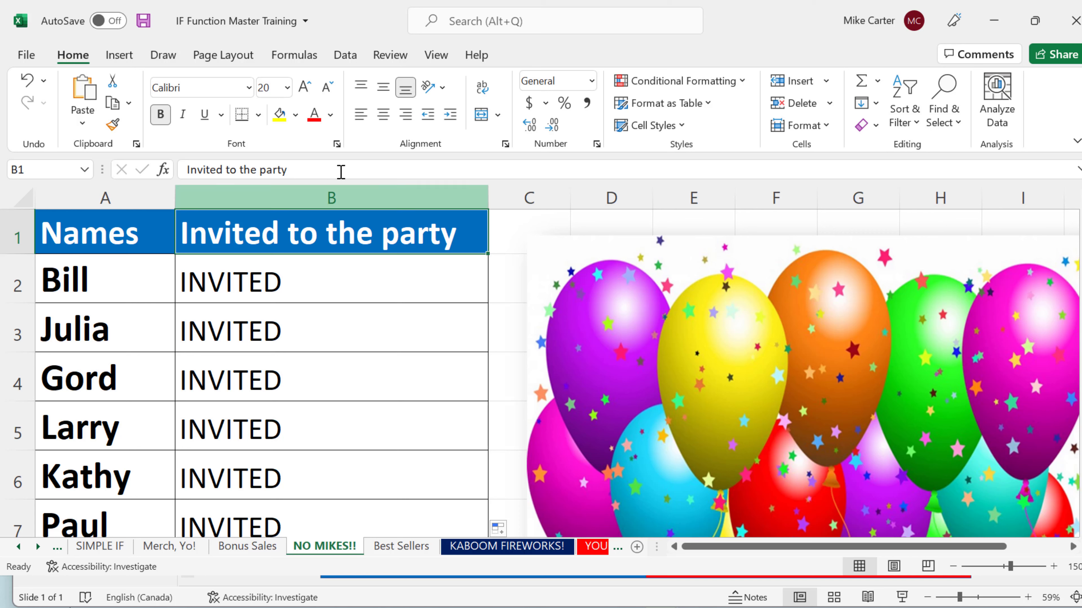
- Turn on filtering and hide NOT INVITED rows in the Invited to the party column
click(344, 56)
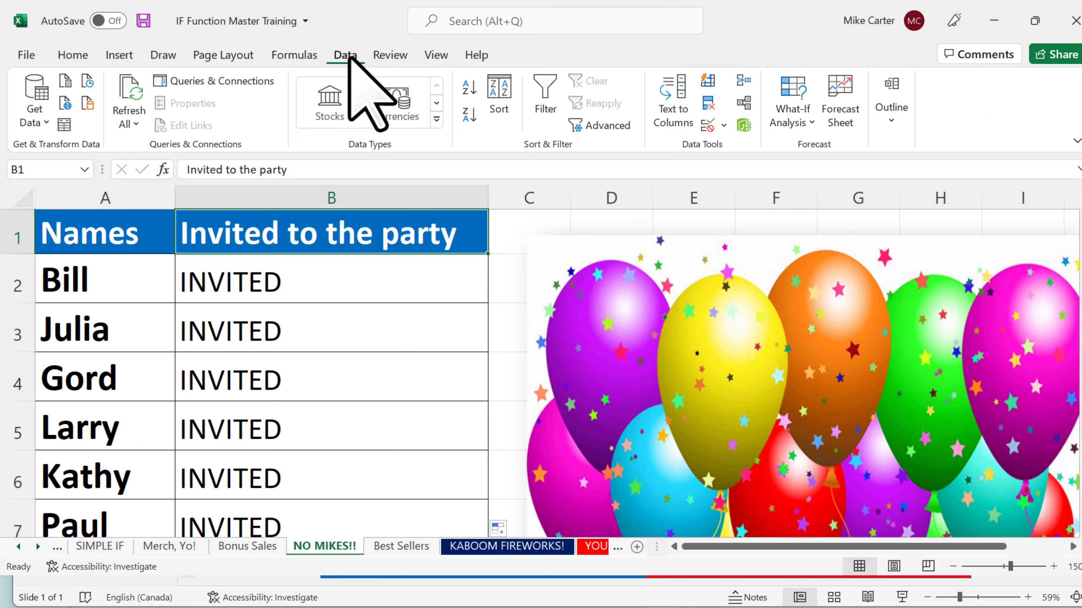
click(544, 102)
click(480, 246)
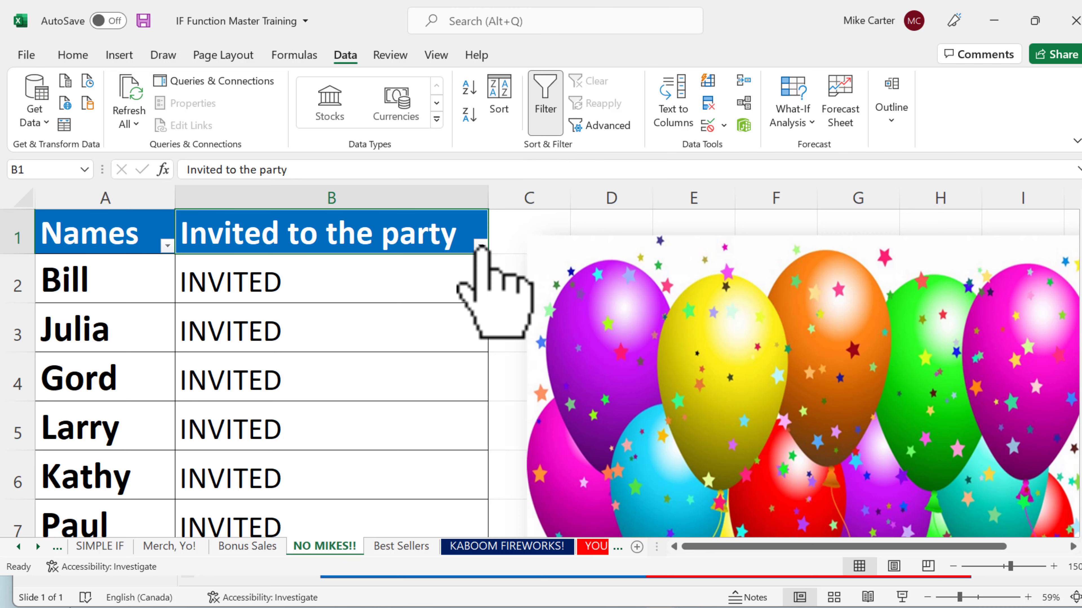
click(480, 245)
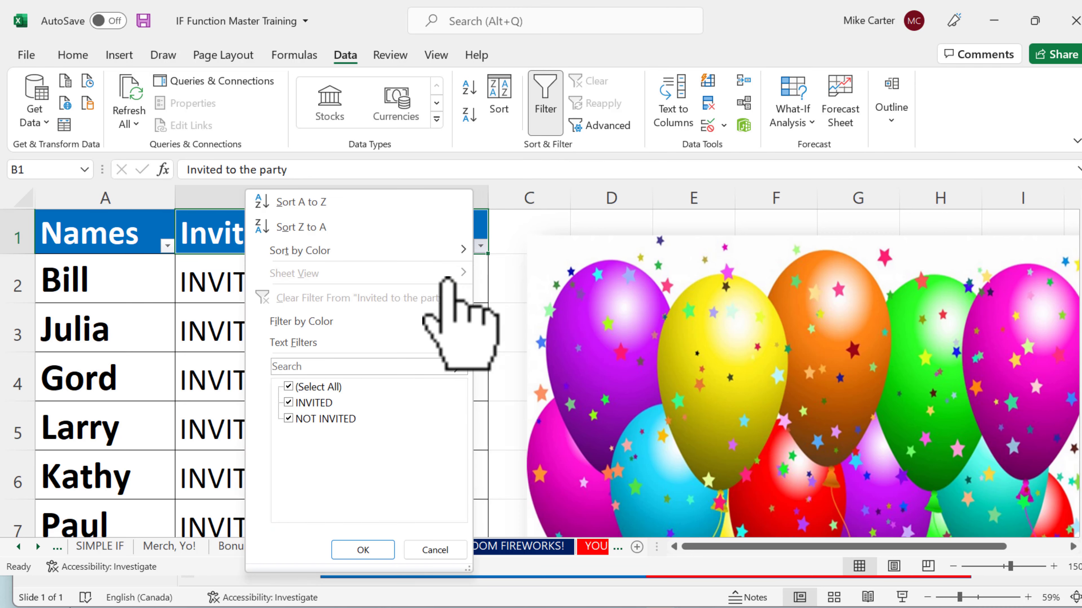
click(288, 419)
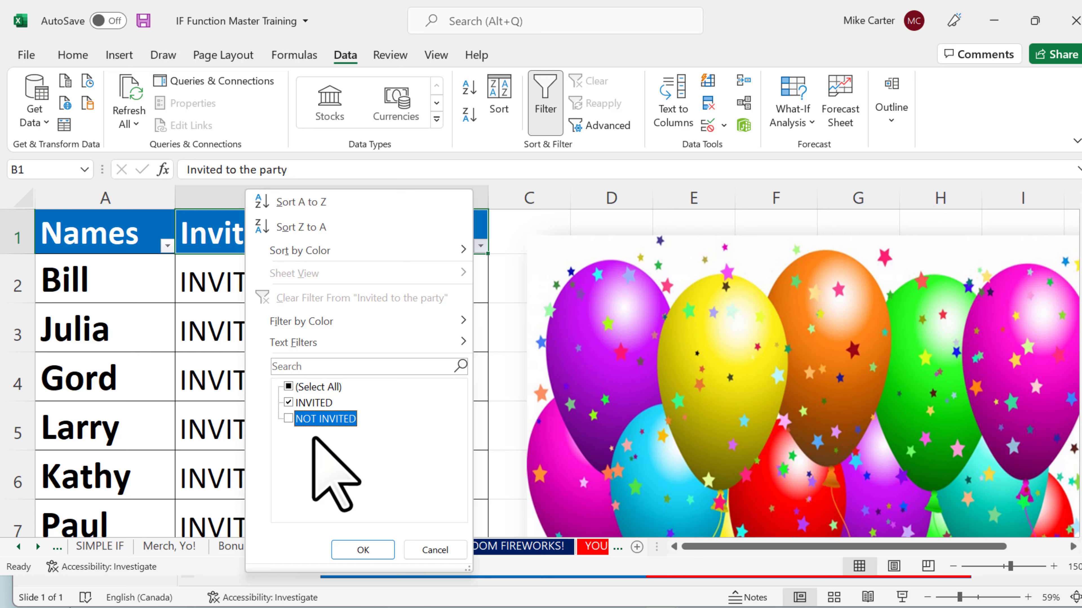
key(Return)
key(Down)
key(Down)
key(Down)
key(Down)
key(Down)
key(Down)
key(Down)
key(Down)
key(Down)
key(Down)
key(Down)
key(Down)
key(Down)
key(Down)
key(Down)
key(Down)
key(Down)
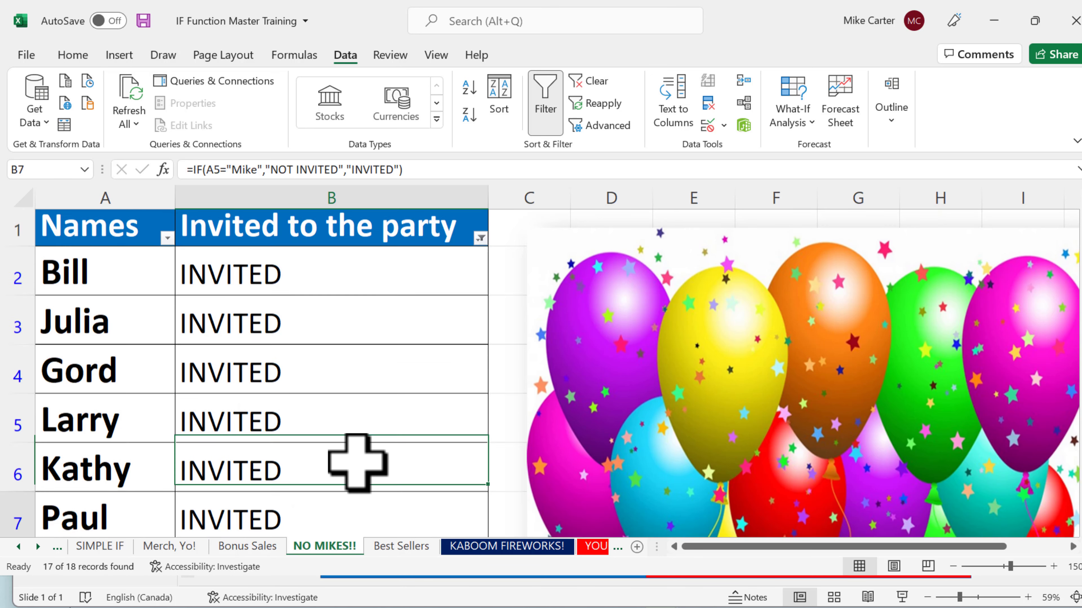
key(Up)
key(Up)
key(Up)
key(Up)
key(Up)
key(Up)
key(Up)
key(Up)
key(Up)
key(Up)
key(Up)
key(Up)
key(Up)
key(Up)
key(Up)
key(Up)
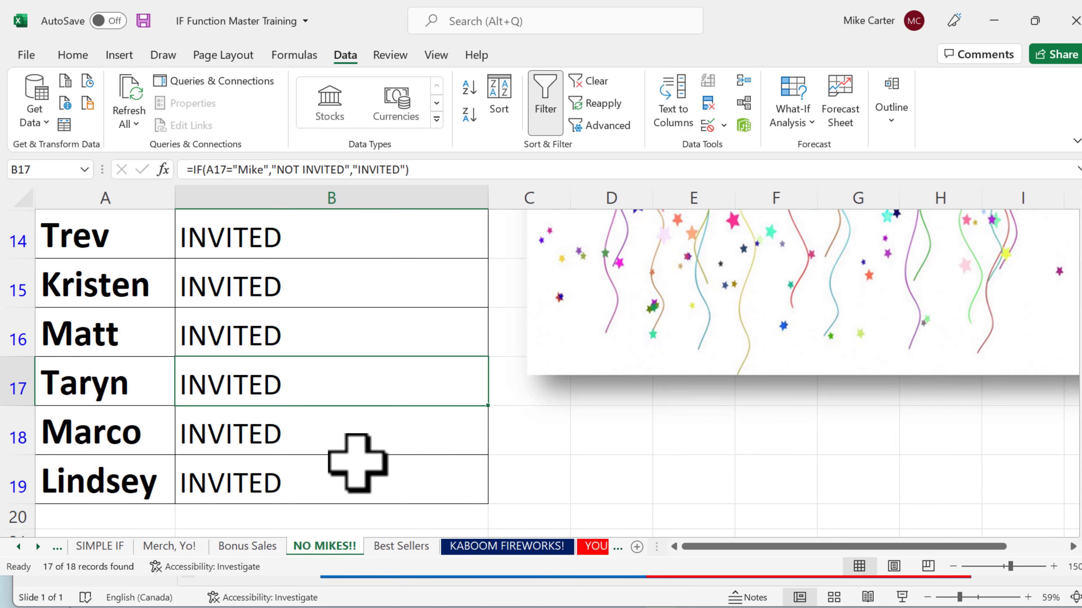
key(Up)
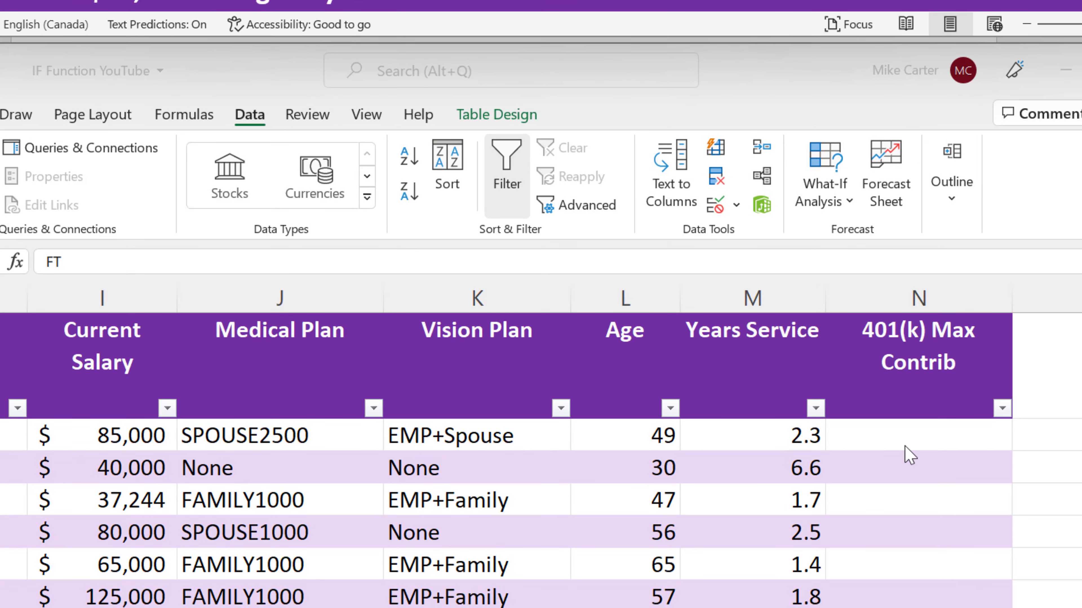
- Start =IF( in N2 and open the IF Function Arguments dialog beside the table
click(853, 431)
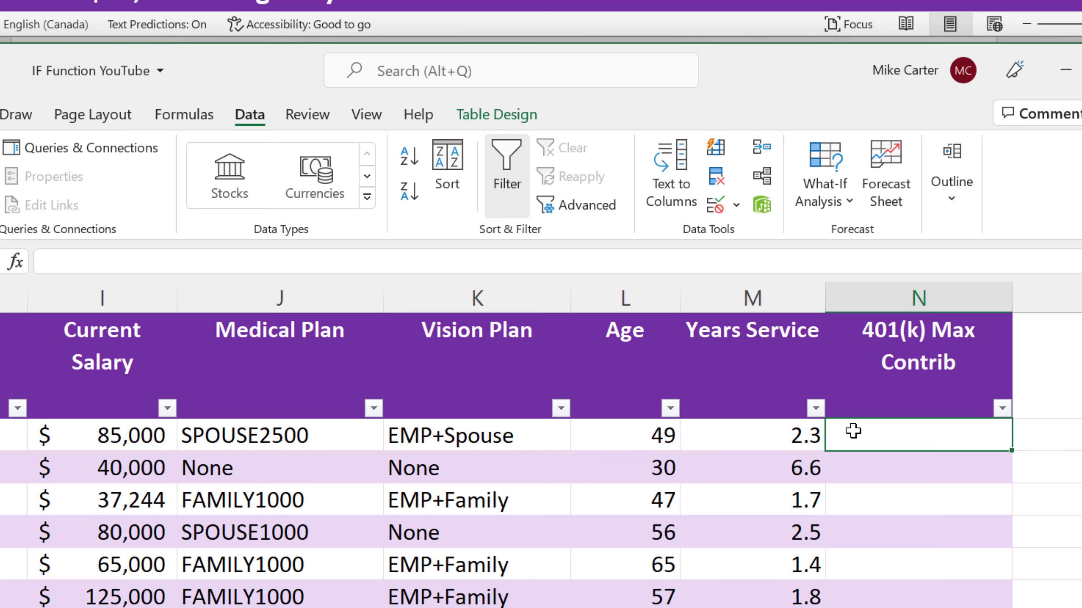
text(=if()
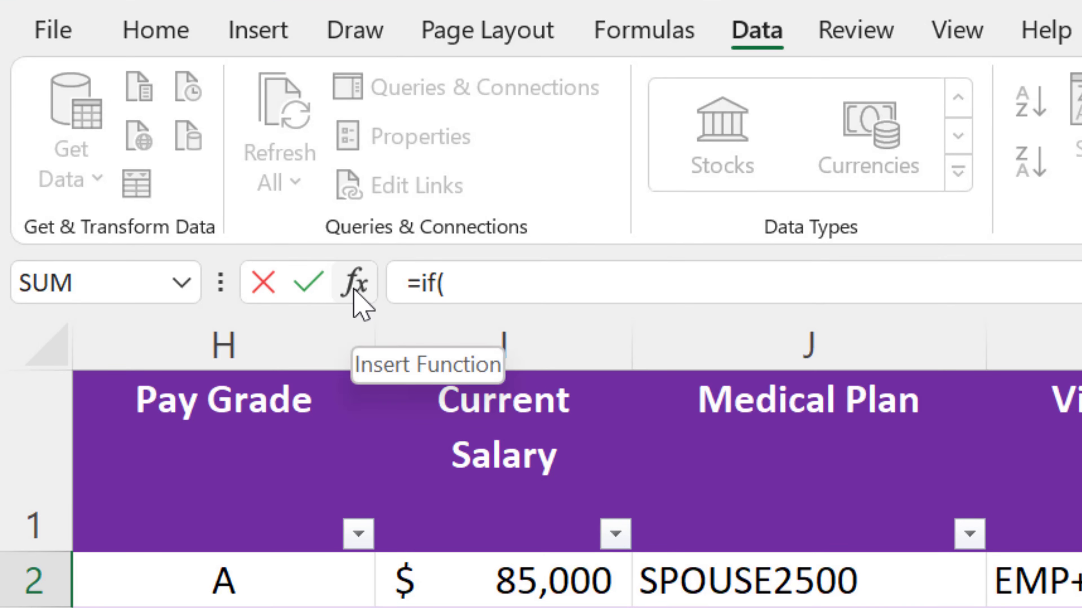
click(354, 289)
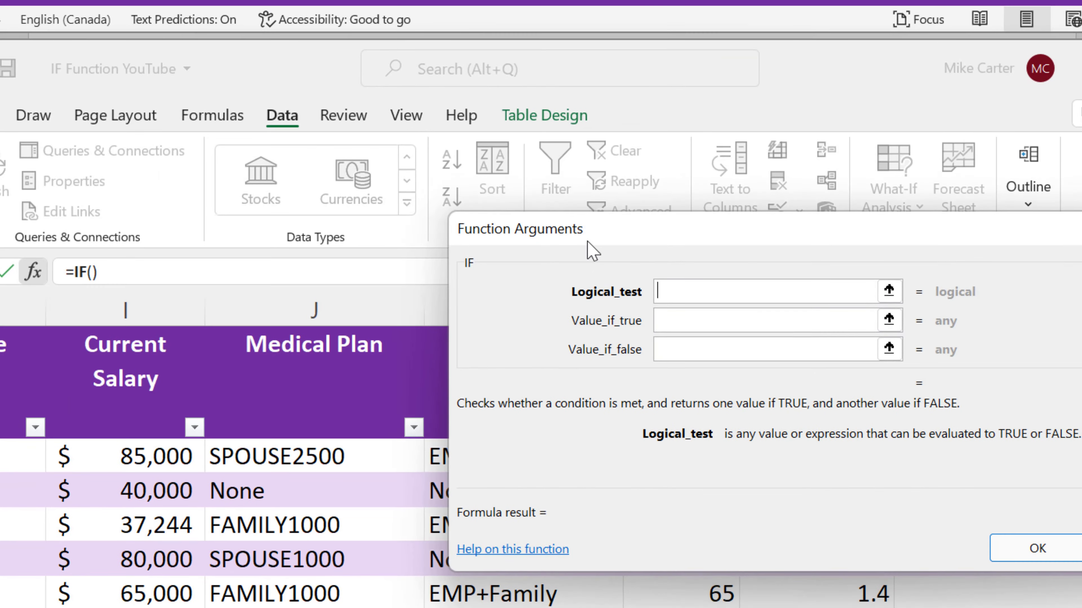
drag(588, 242, 271, 37)
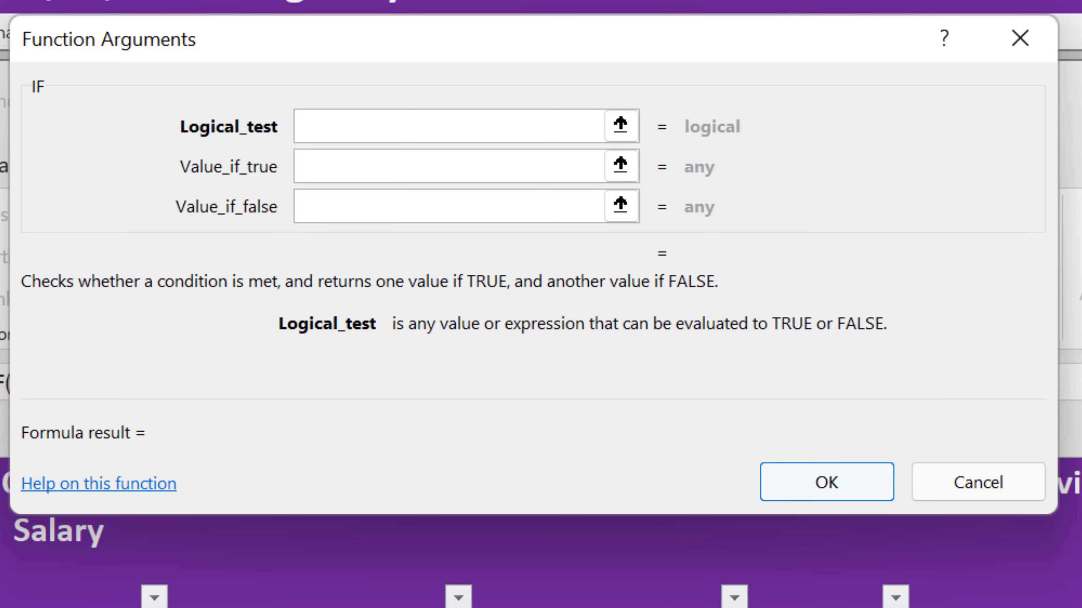
text([@Age])
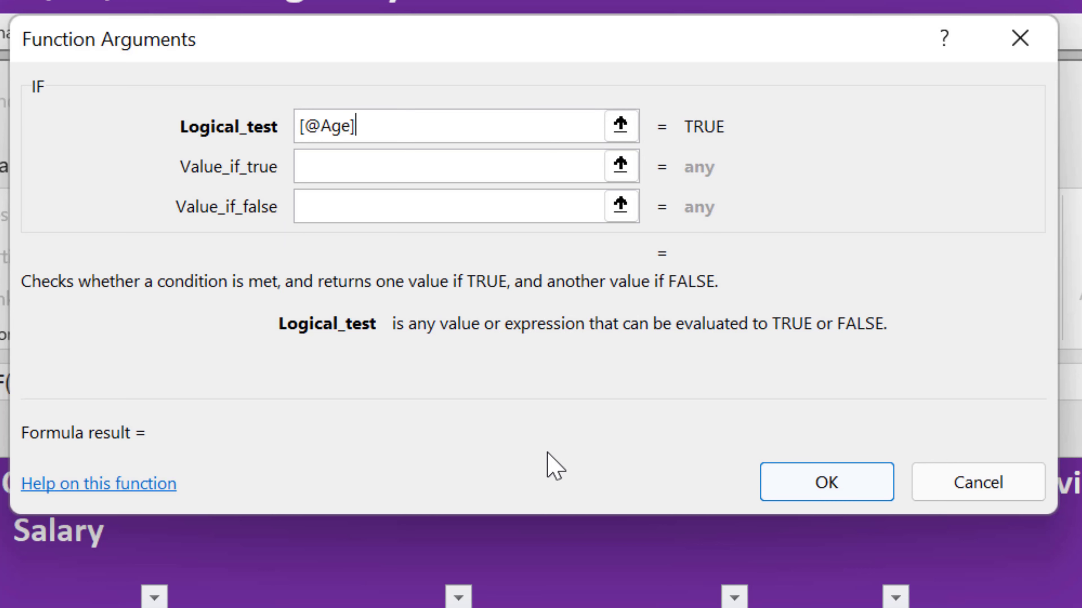
text(>=50)
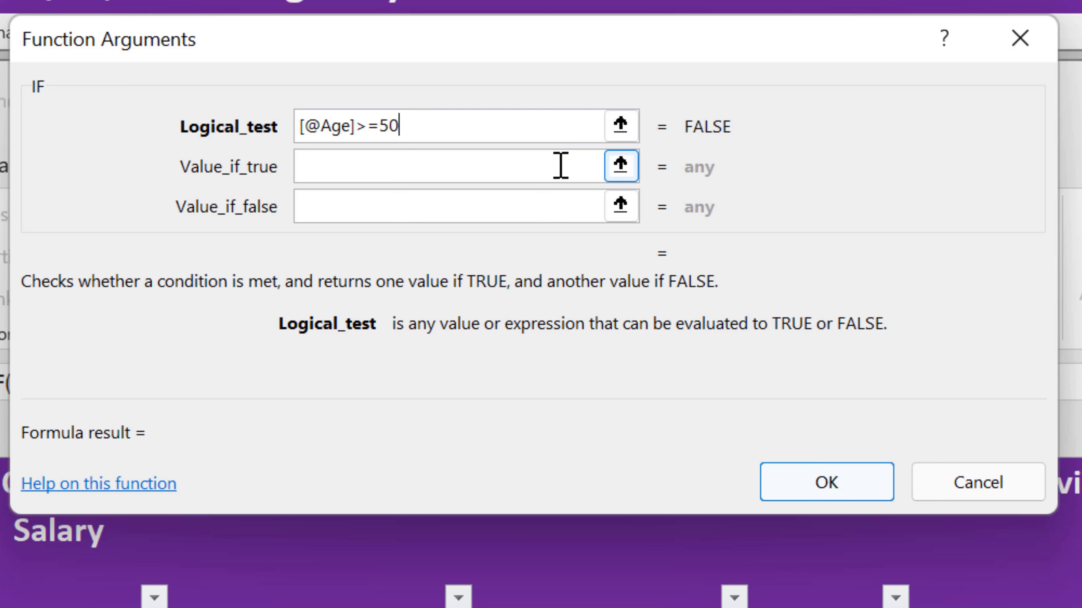
click(561, 166)
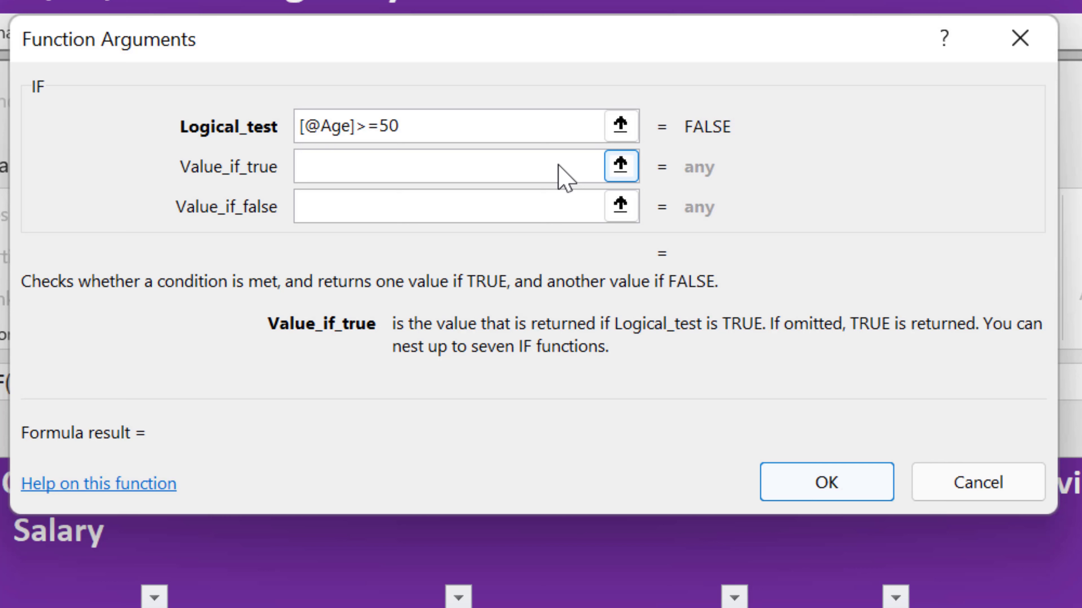
text(22)
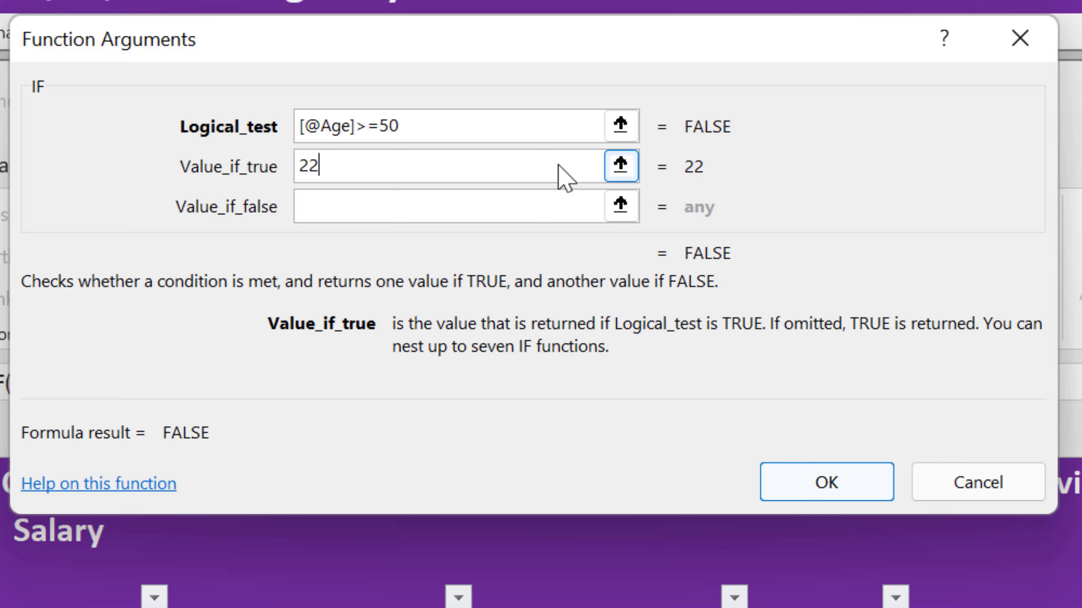
text(000)
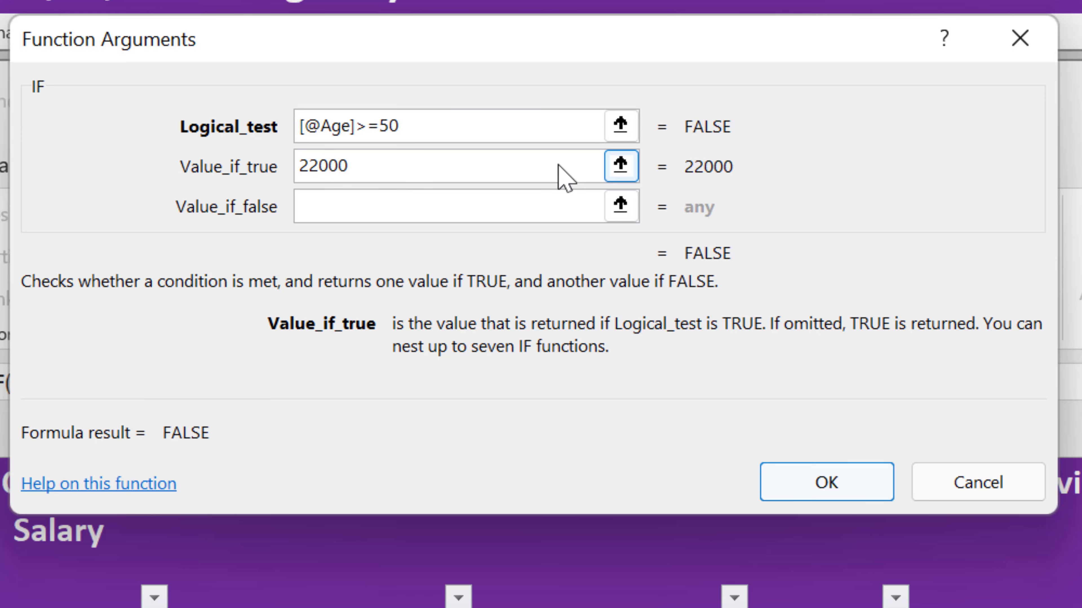
click(482, 208)
text(17000)
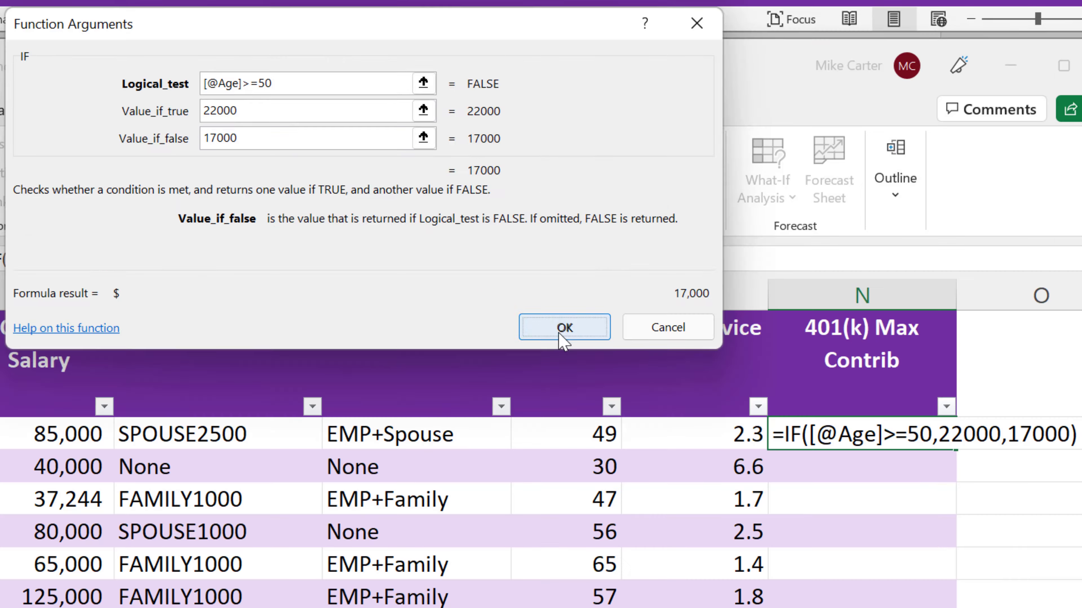
click(818, 490)
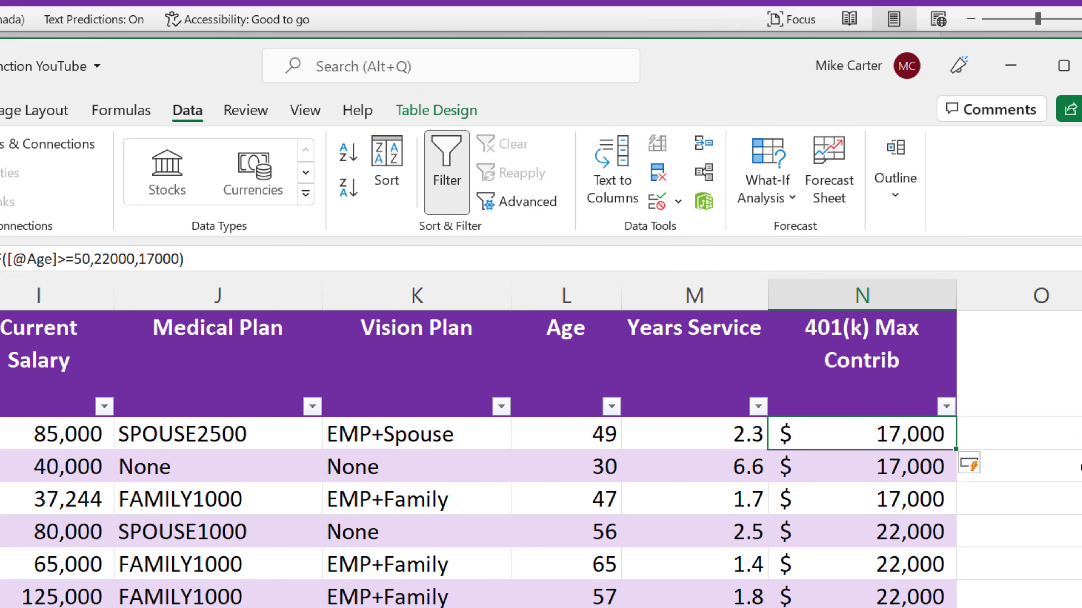
scroll(541, 459, down, 3)
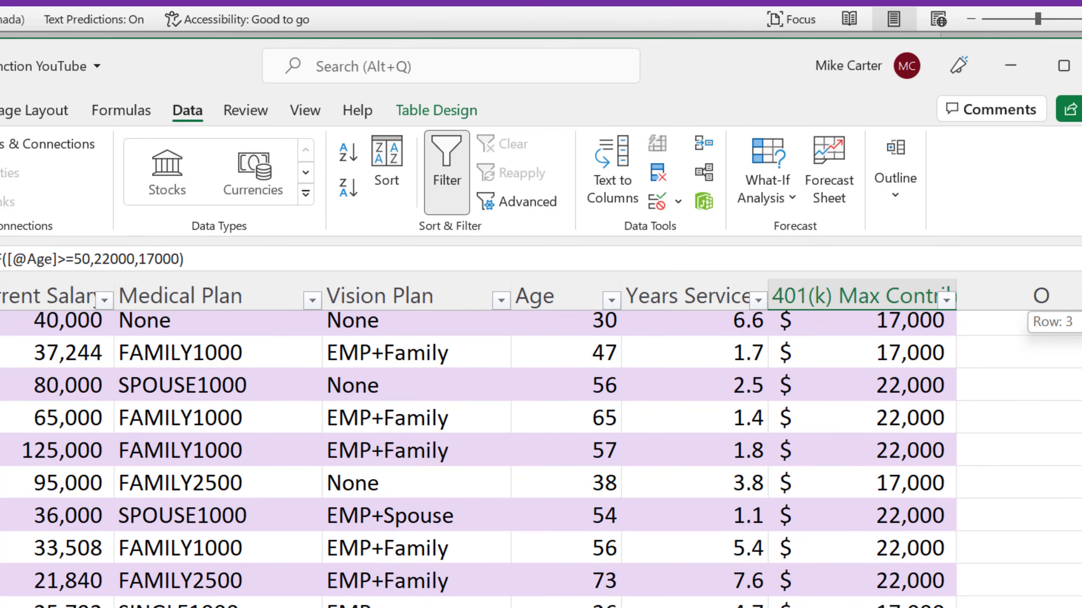
scroll(541, 459, down, 1)
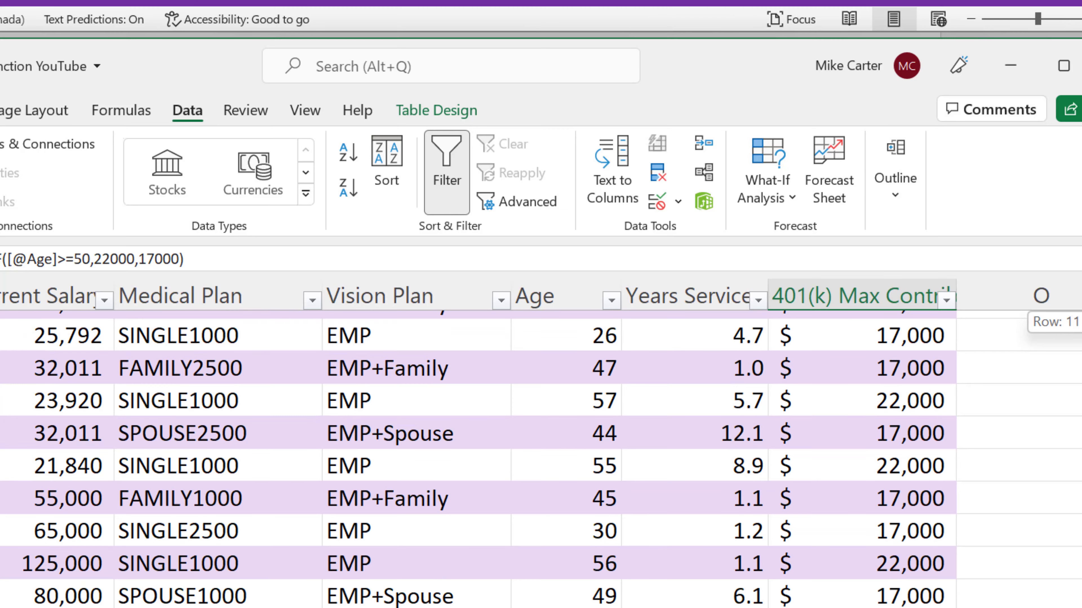
scroll(541, 459, up, 4)
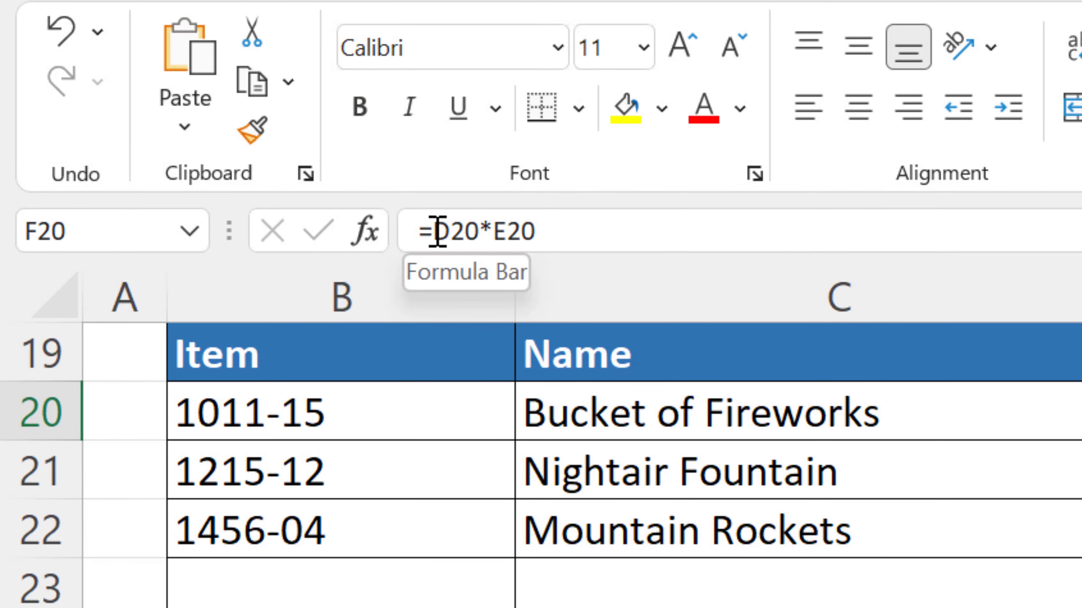
- Edit F20 to wrap the D20*E20 Charge formula inside IF(
click(438, 231)
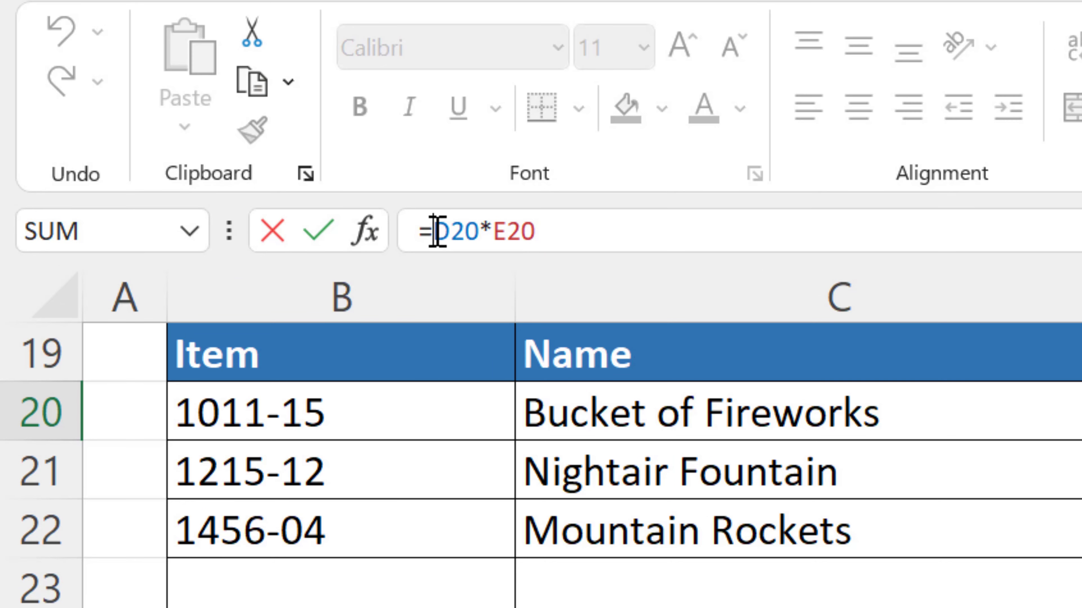
text(If)
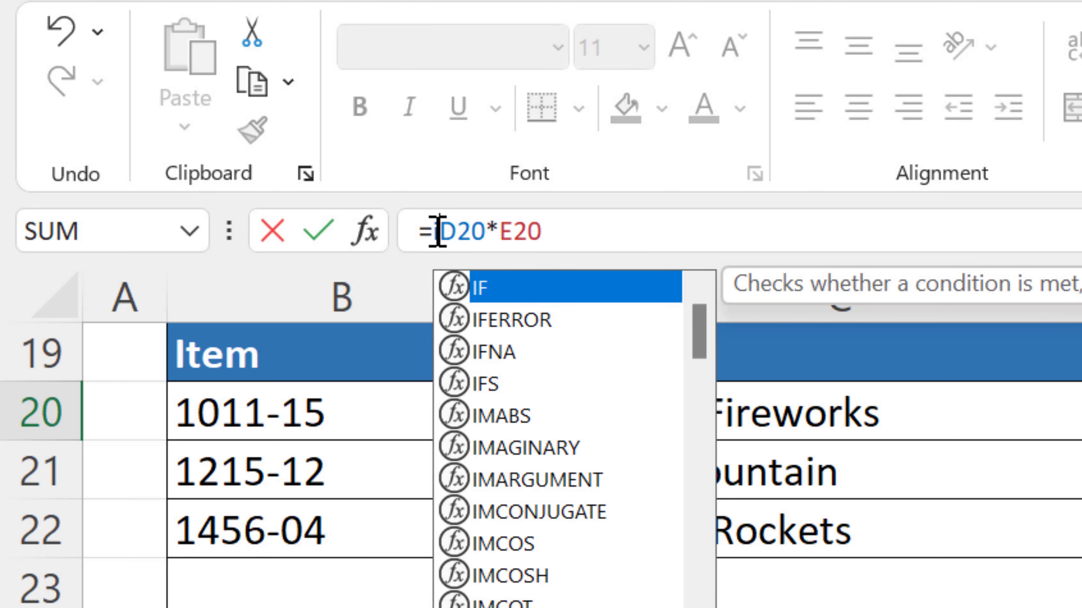
text(()
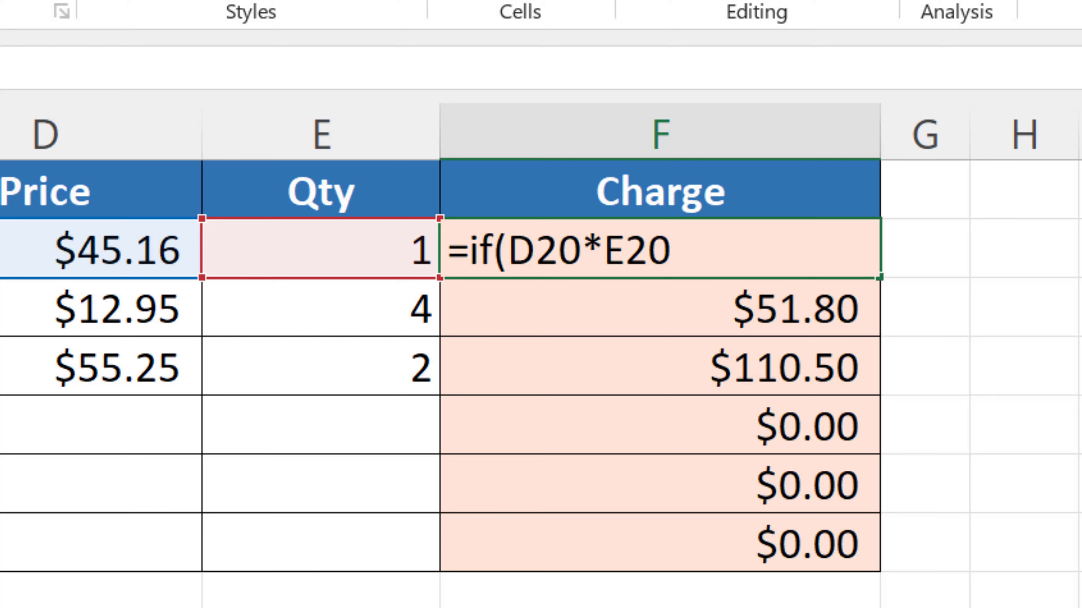
- Complete F20 as =IF(E20>0,D20*E20,"") so rows without a quantity stay blank
text(E20)
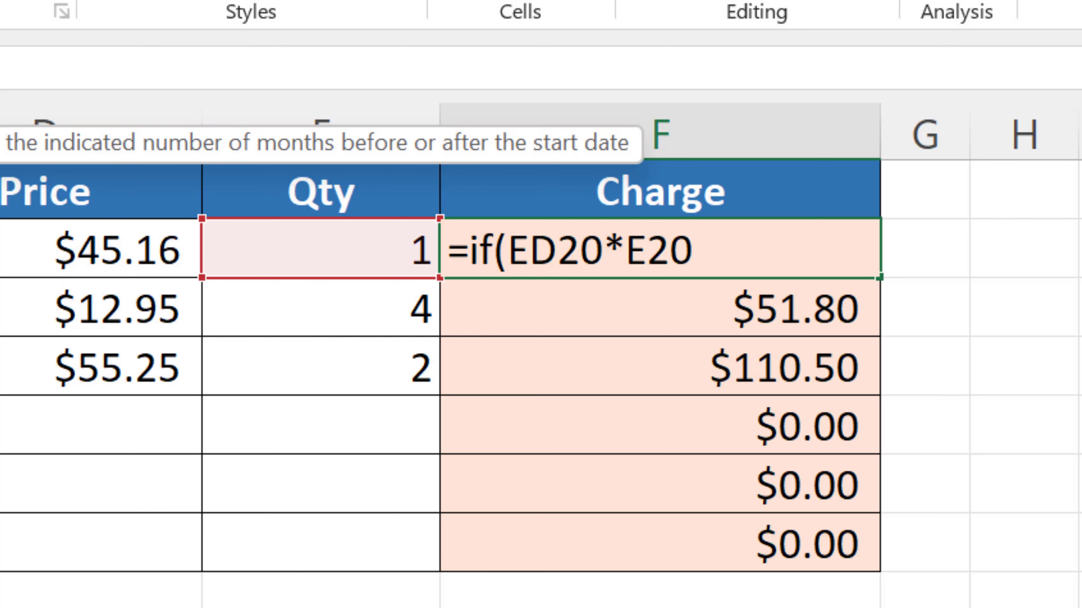
text(>)
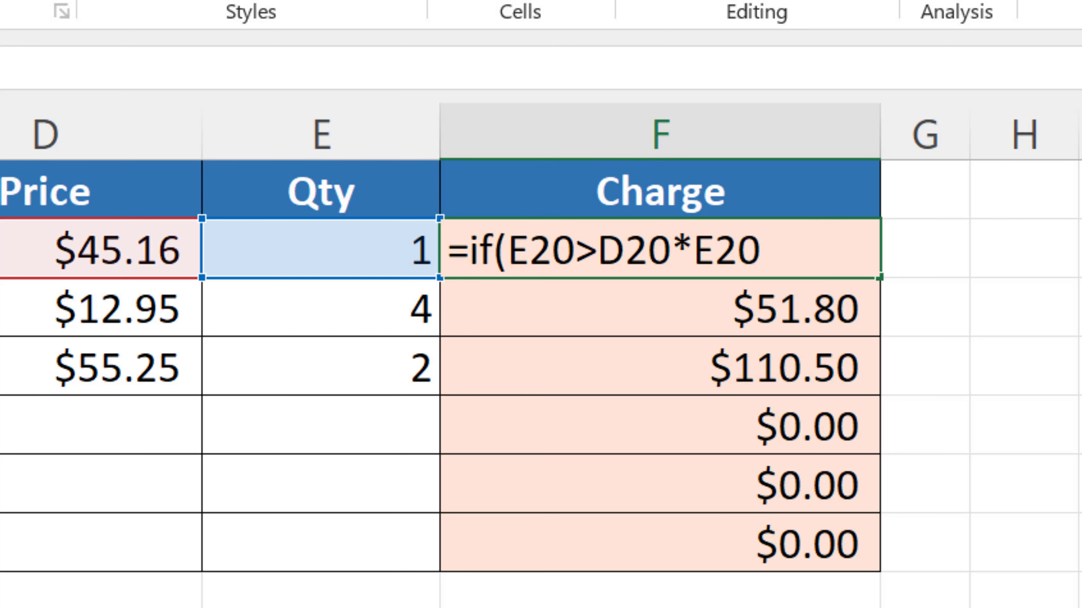
text(0)
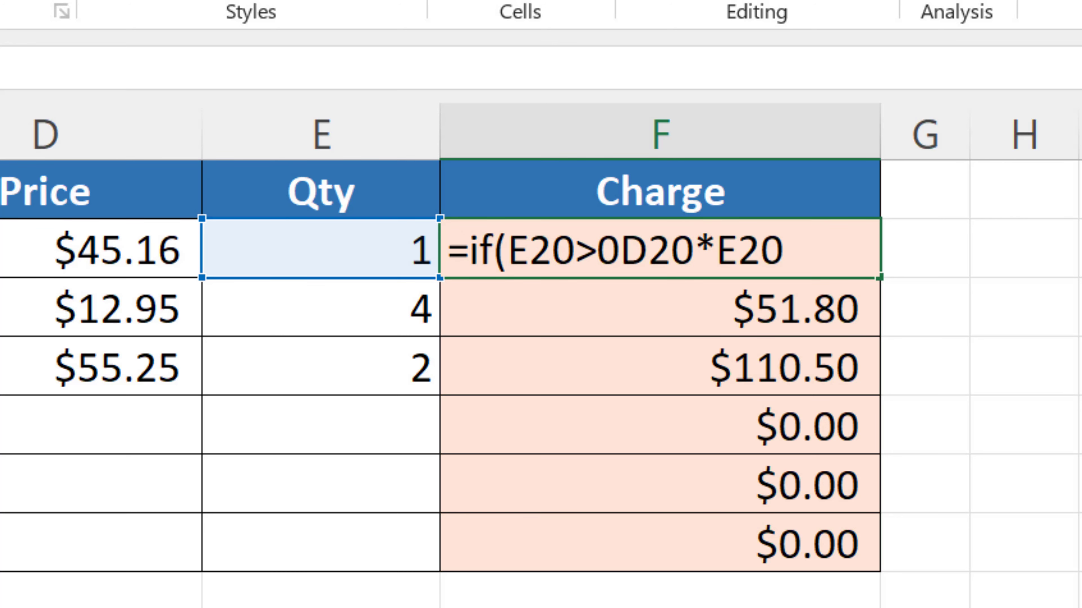
text(,)
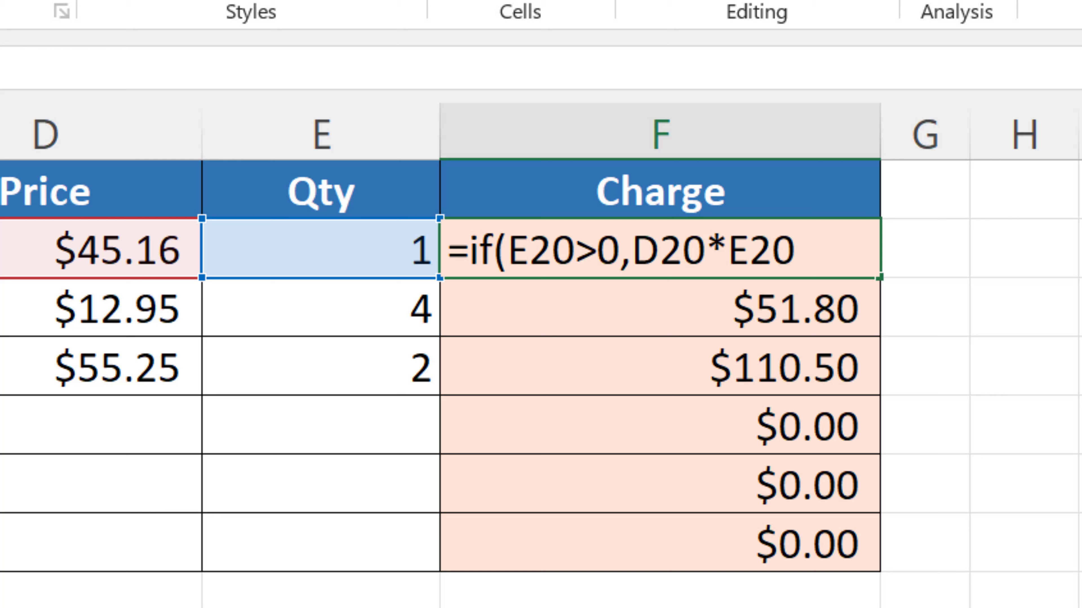
text(,)
text(""))
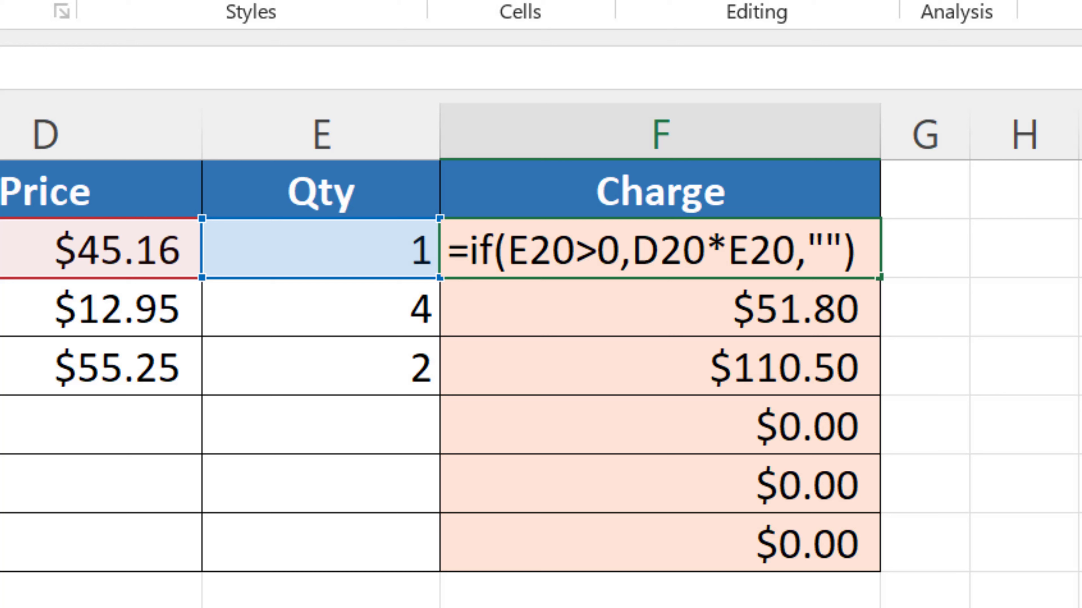
key(Return)
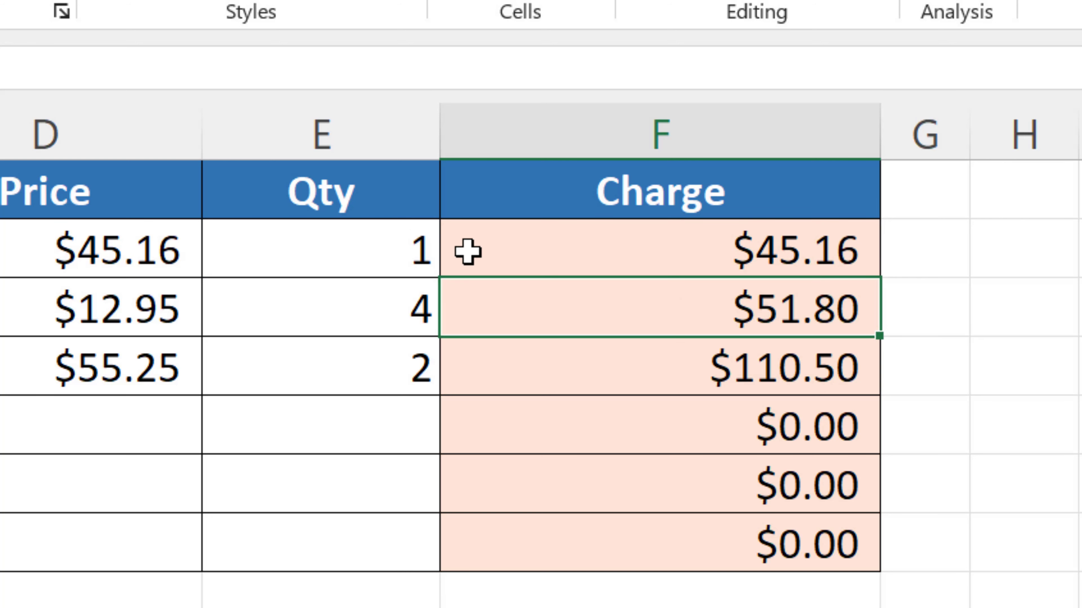
- Fill the Charge formula in F20 down through F25 so empty item rows stay blank
click(601, 255)
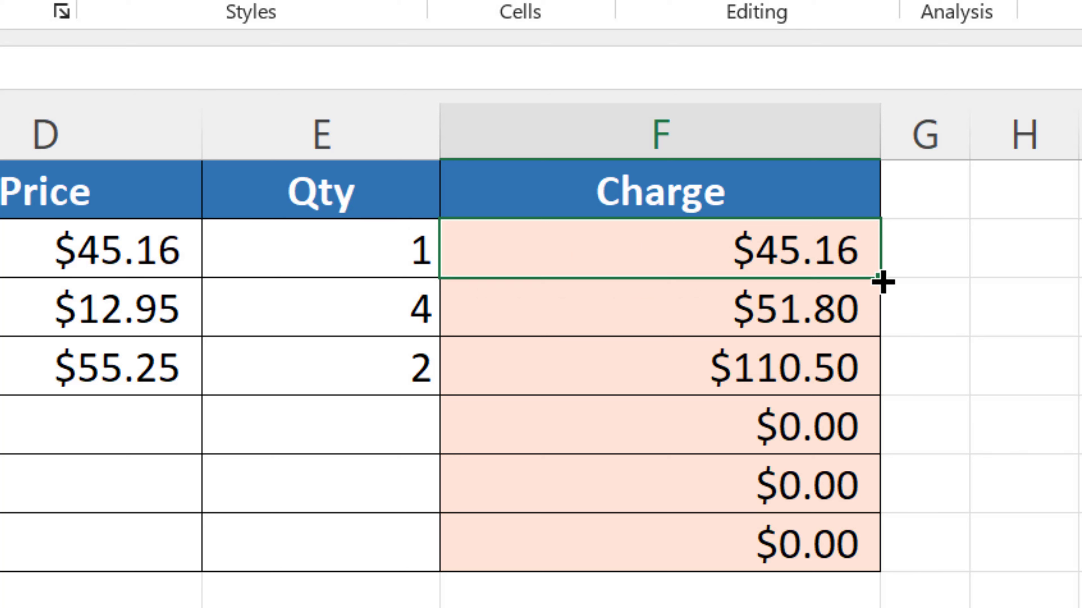
drag(886, 285, 881, 561)
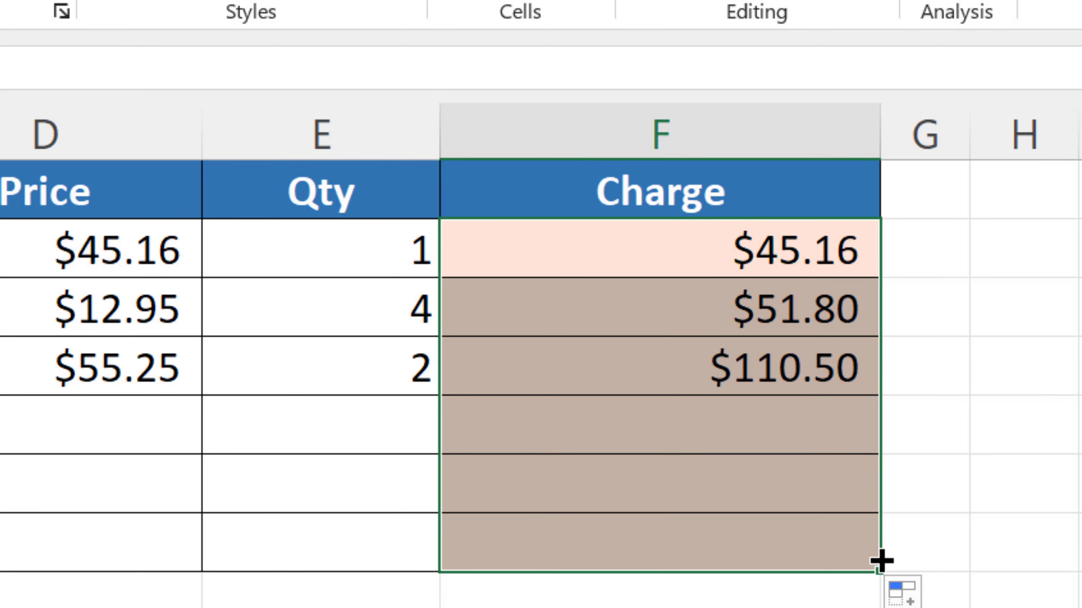
click(597, 451)
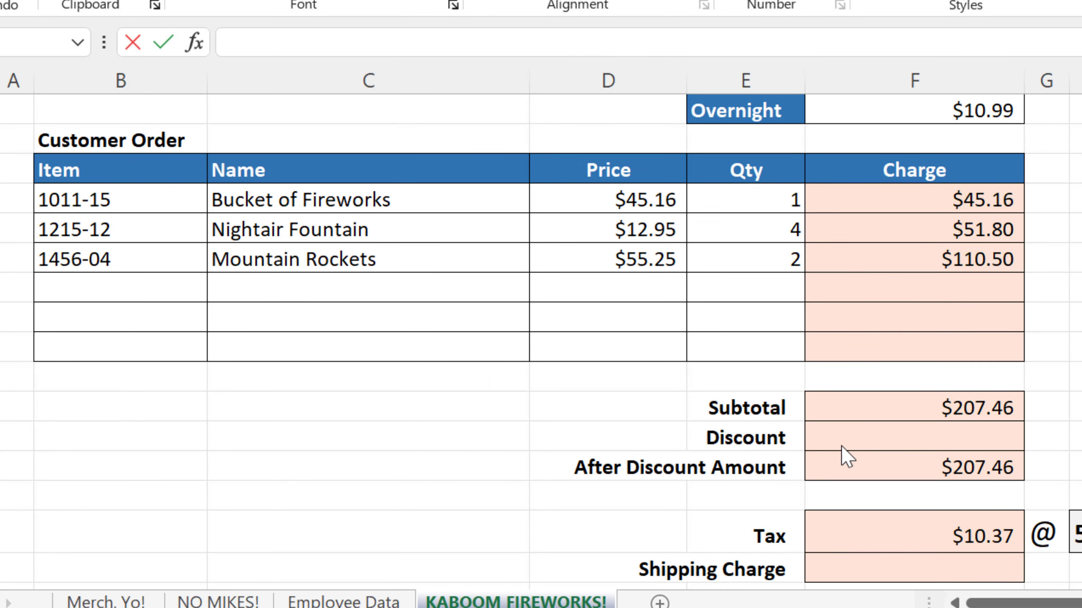
- Enter =IF(F27>200,F12*F27,"") in Discount cell F28 to apply the 10% rate
double_click(841, 446)
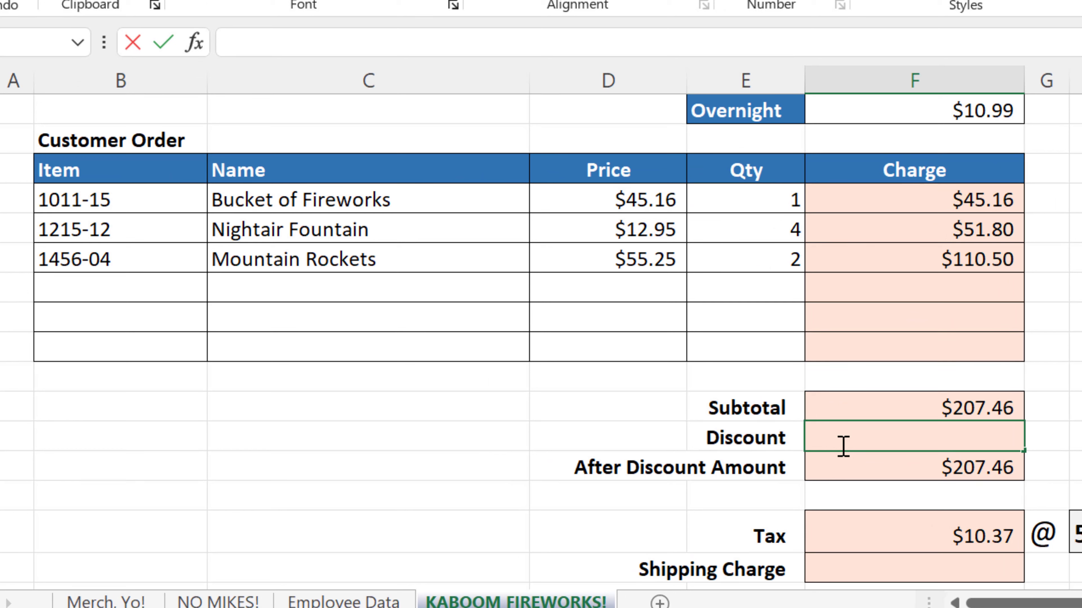
text(=i)
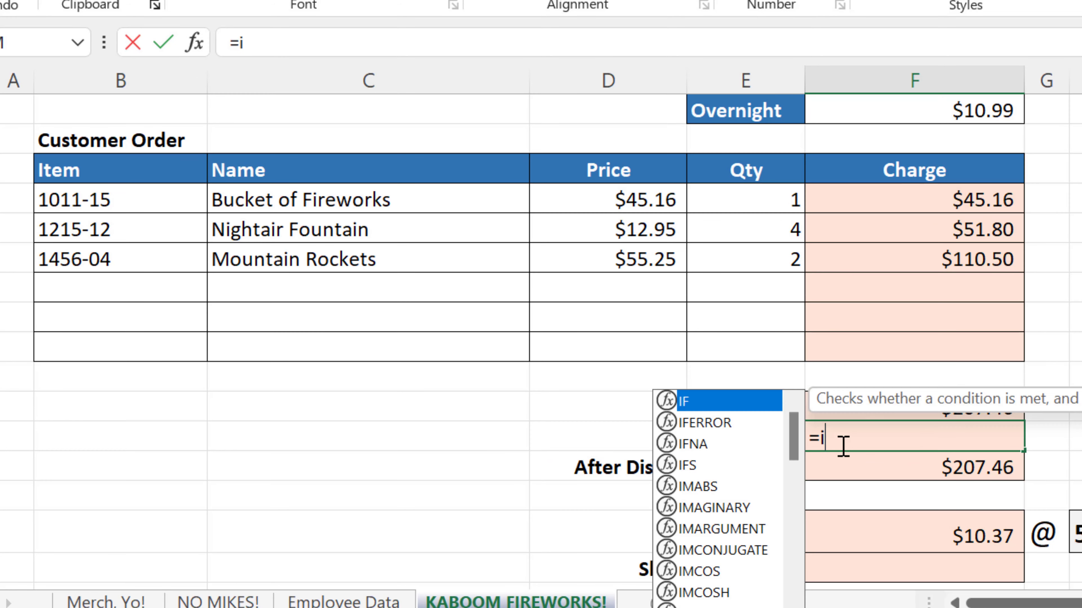
text(f()
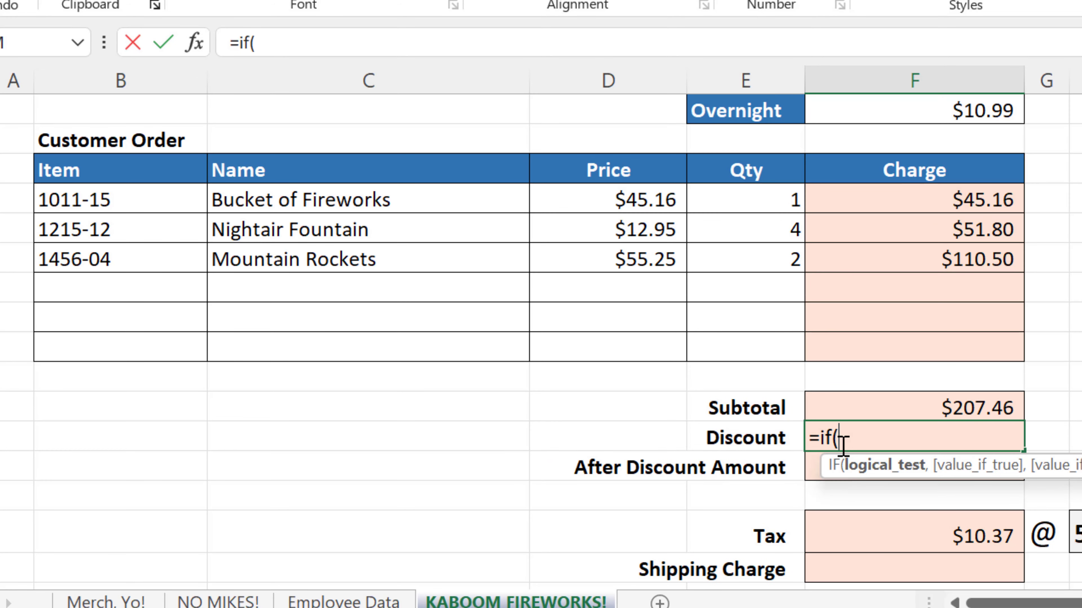
click(846, 410)
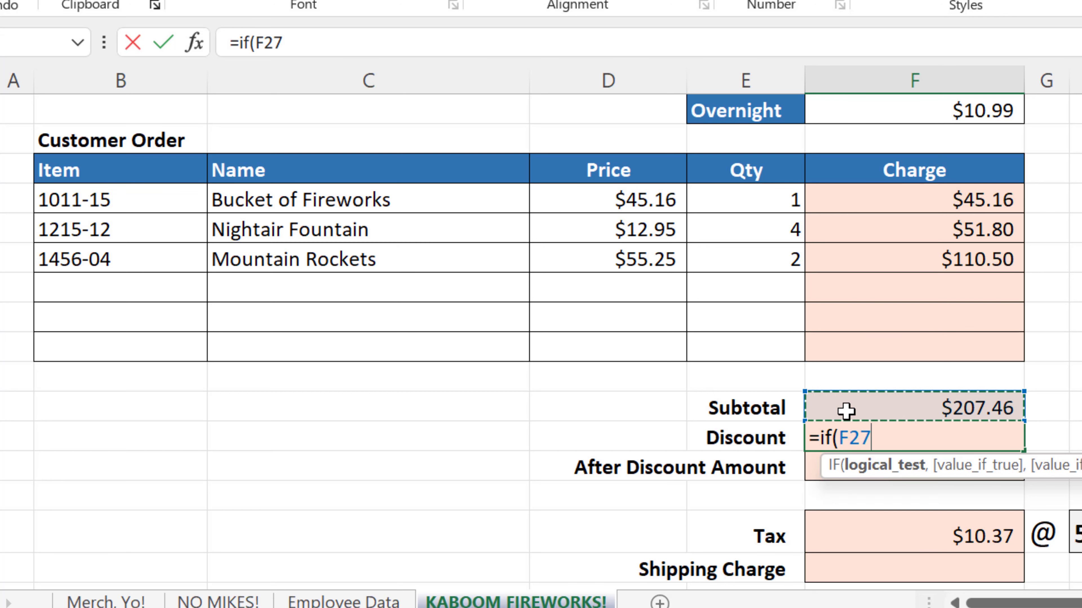
text(>)
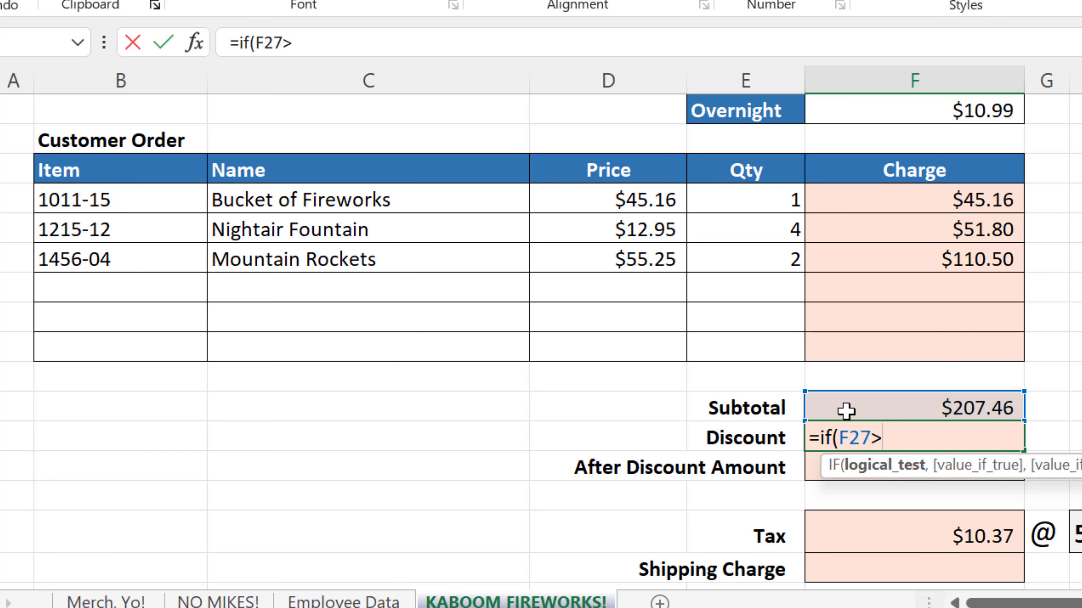
text(200,)
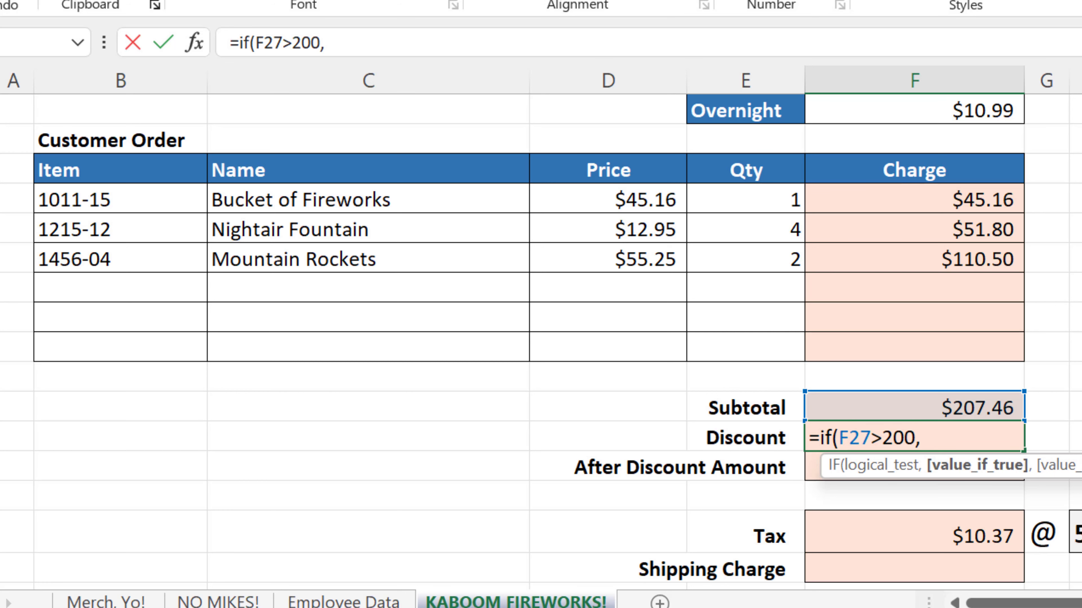
scroll(540, 298, up, 2)
scroll(541, 341, up, 1)
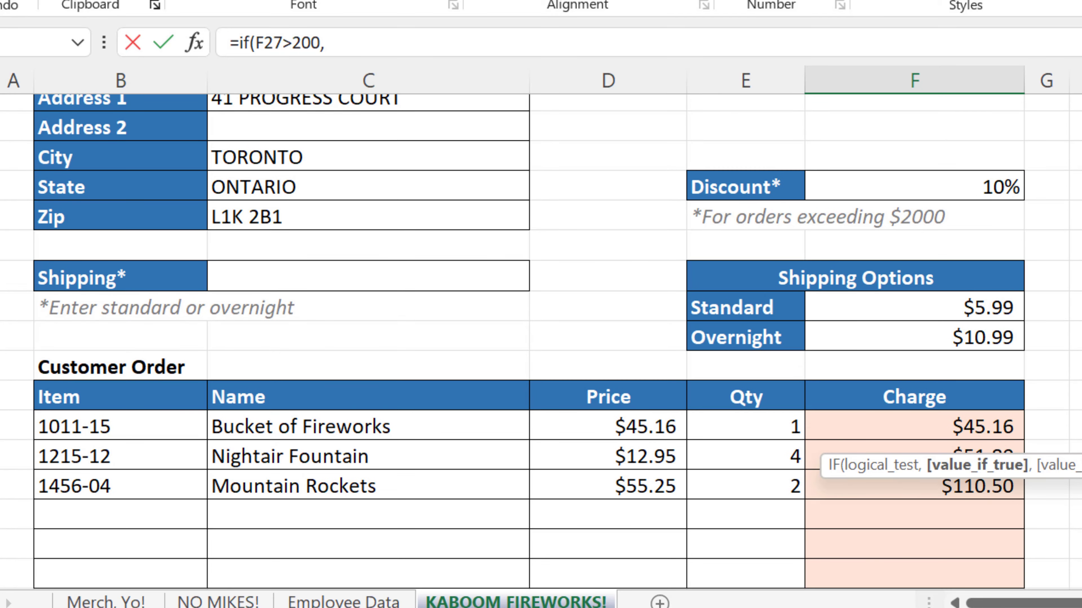
click(961, 205)
click(484, 46)
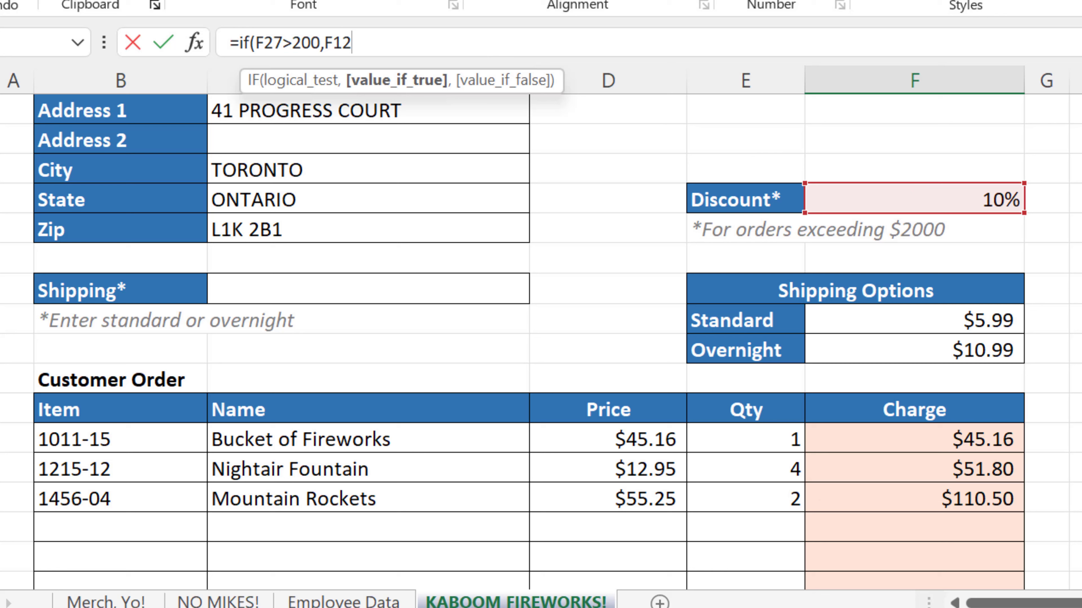
text(*)
scroll(1047, 415, down, 3)
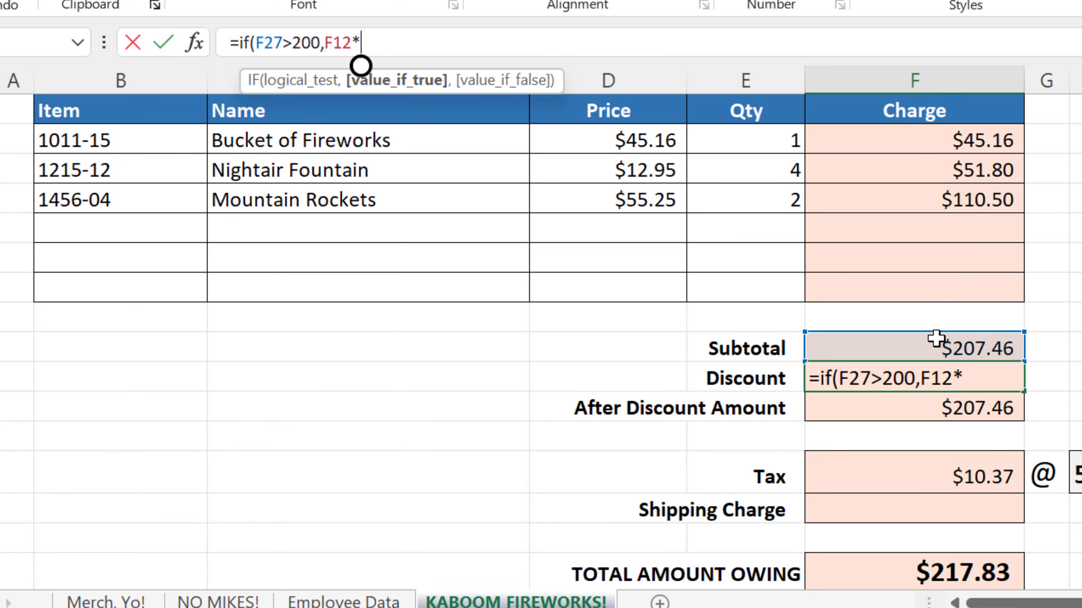
click(915, 354)
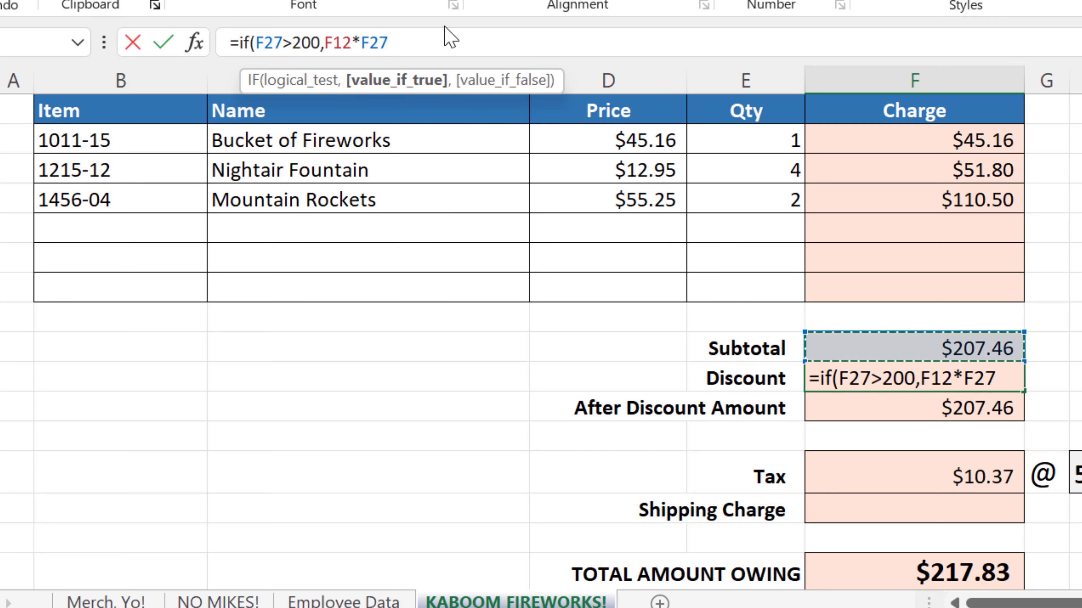
text(,")
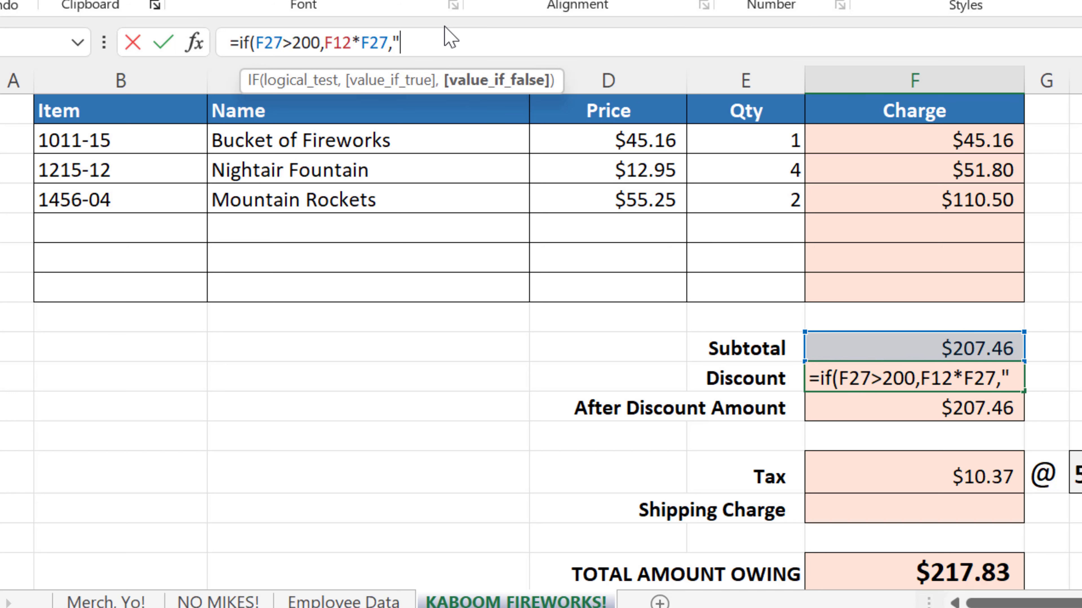
text("))
key(Return)
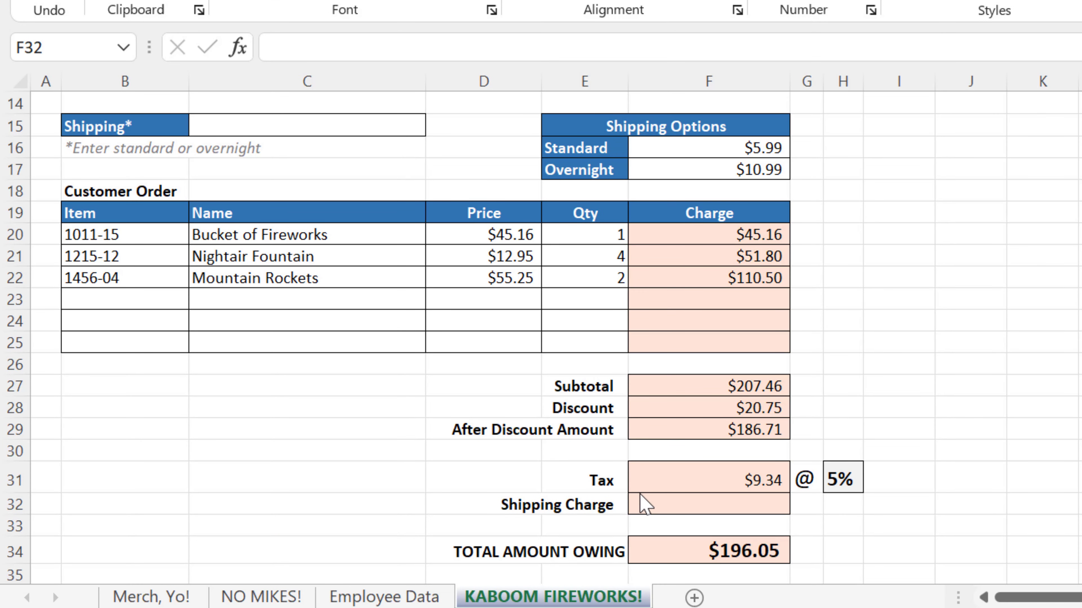
- Enter =IF(C15="Standard",F16,F17) in Shipping Charge cell F32 to pick Standard or Overnight rate
click(639, 496)
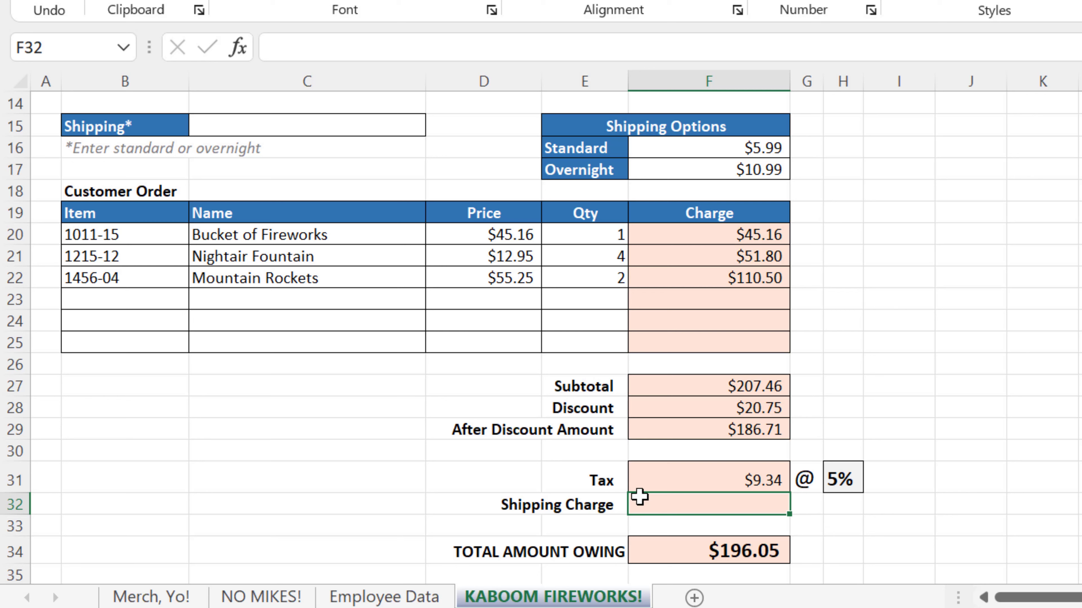
text(=if()
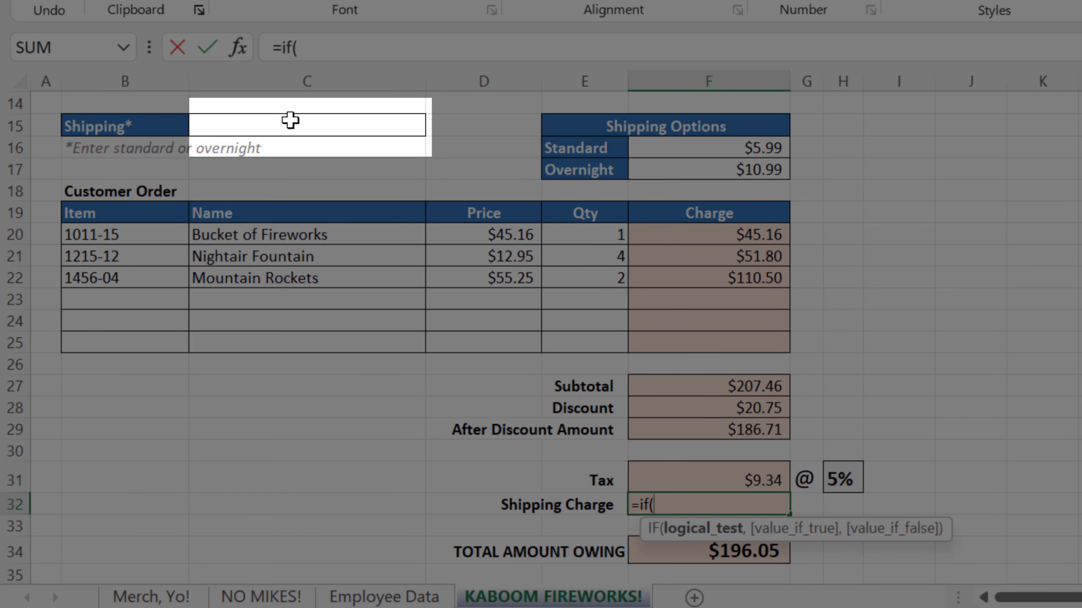
click(290, 121)
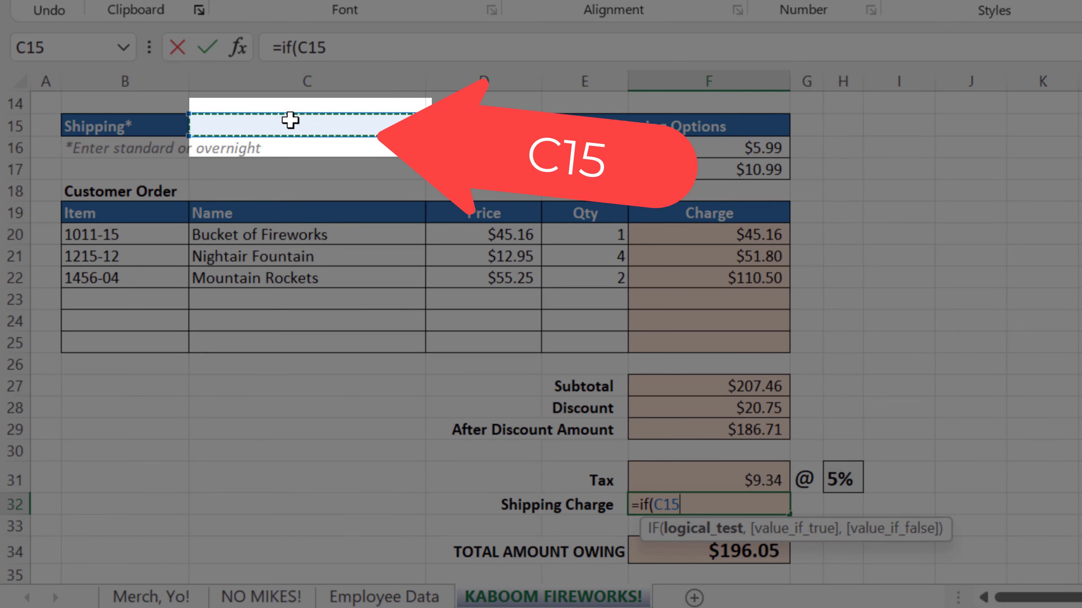
text(="Standard")
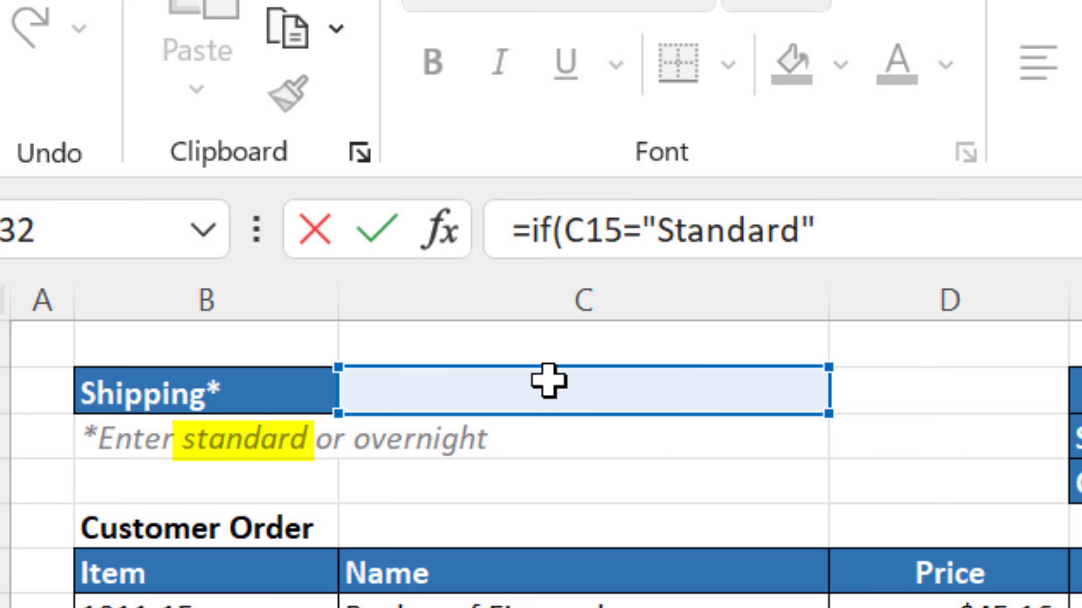
text(,)
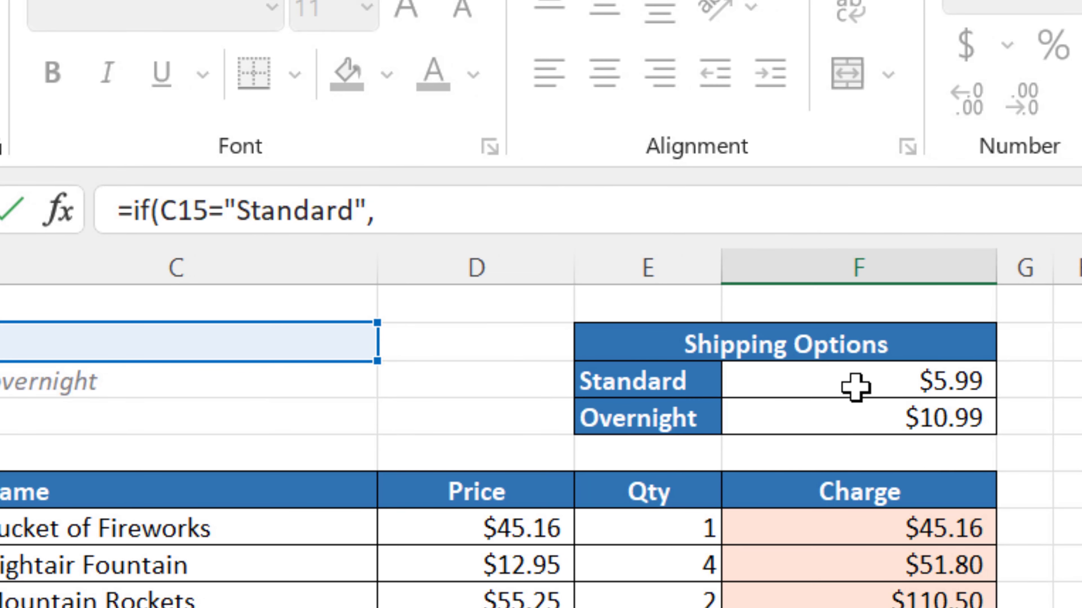
click(855, 386)
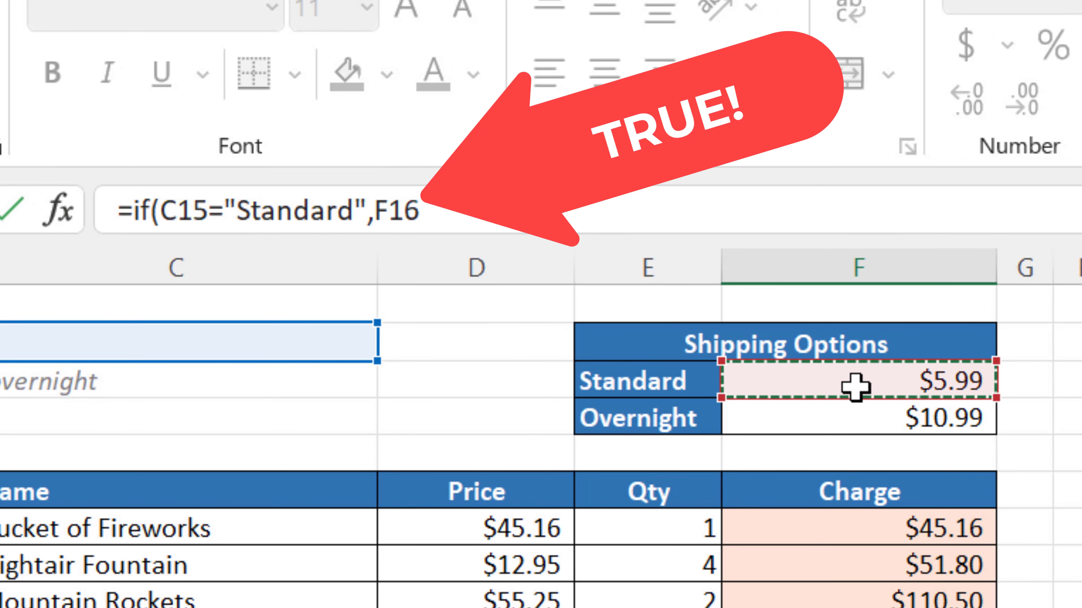
text(,)
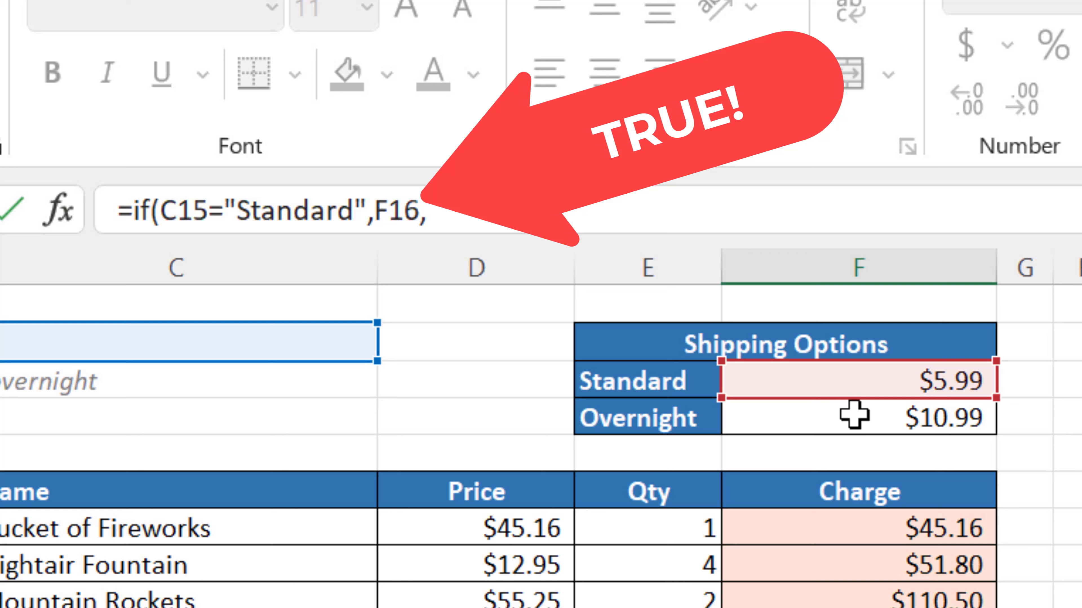
click(854, 412)
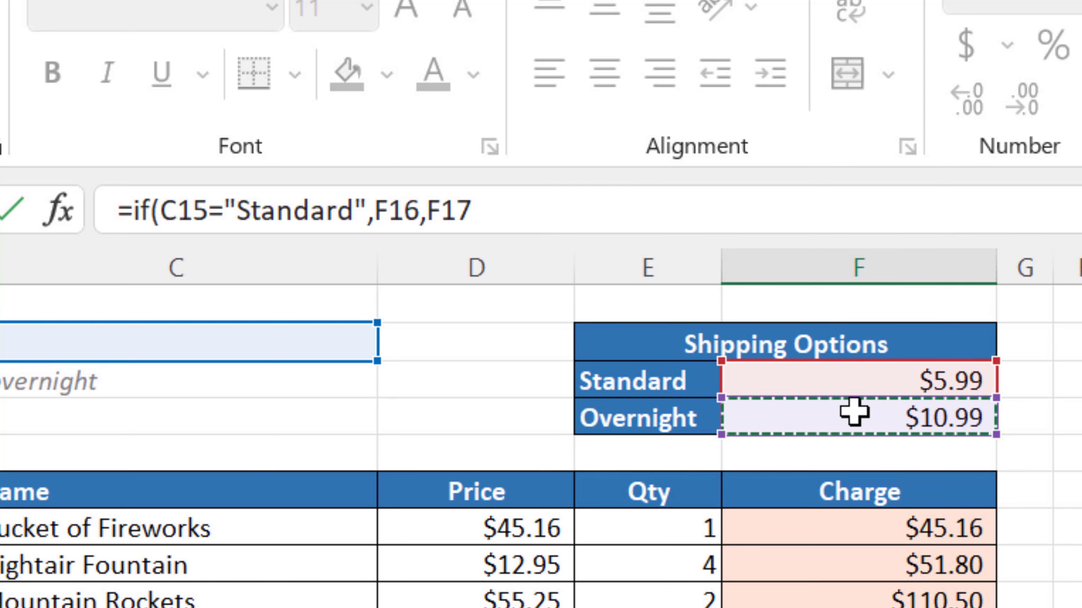
text())
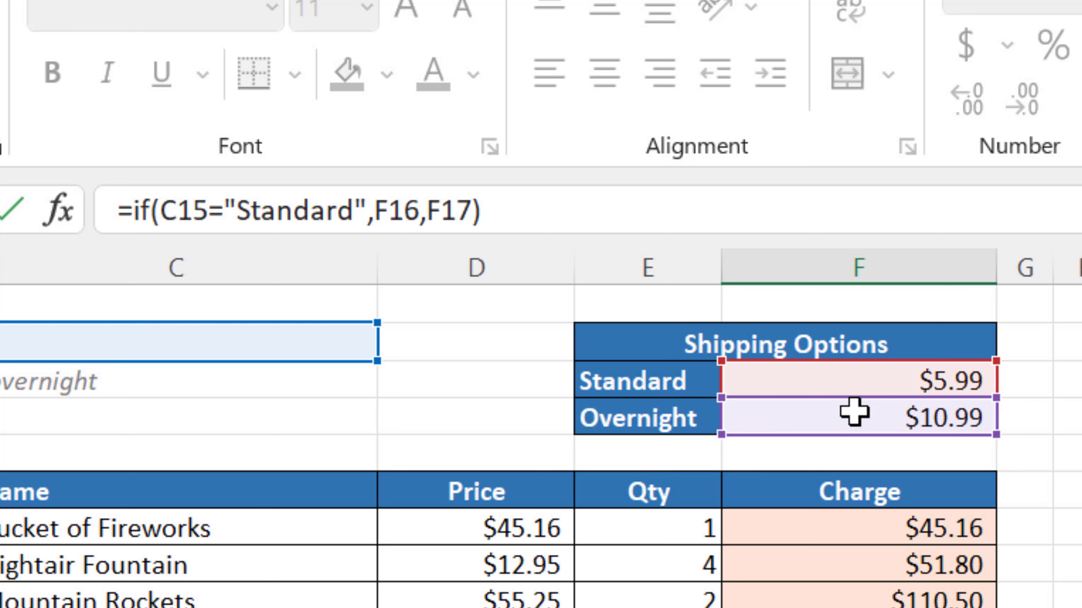
key(Return)
- Type 'standard' into Shipping cell C15 as the chosen shipping option
click(229, 344)
text(stand)
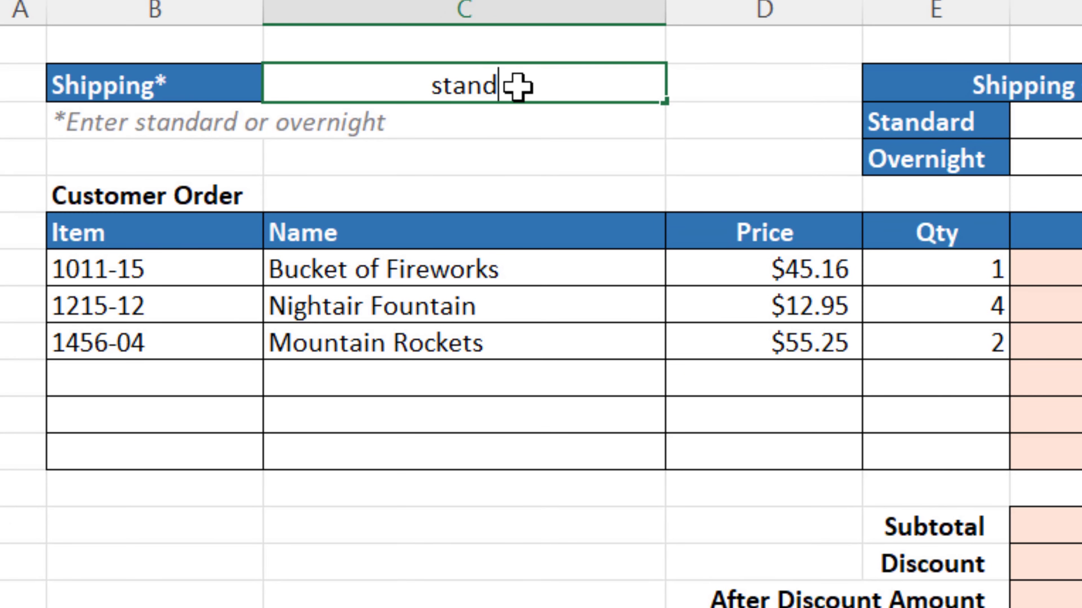
text(ard)
key(Return)
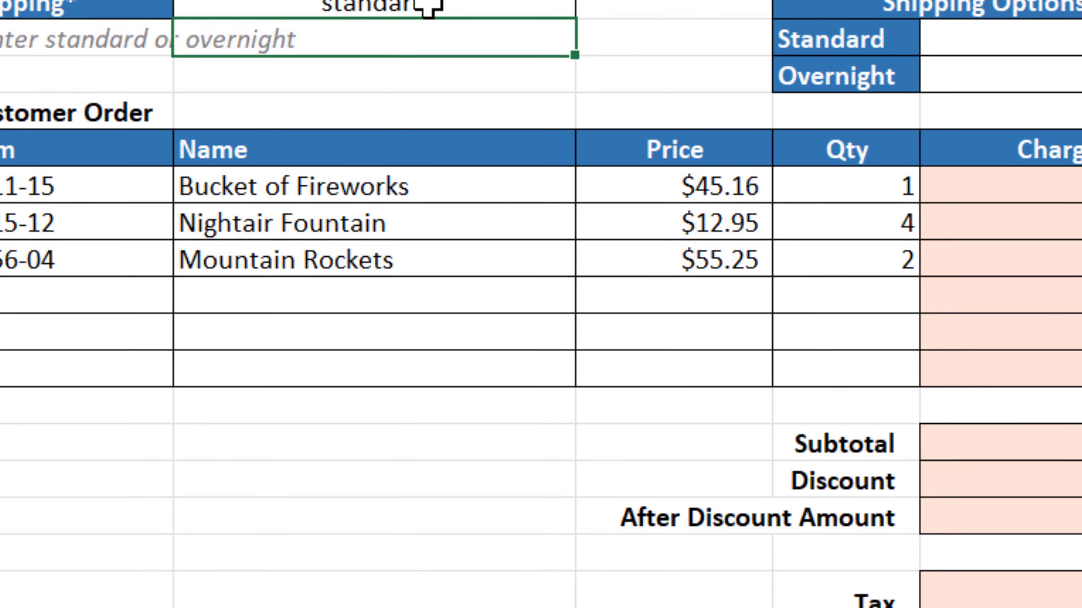